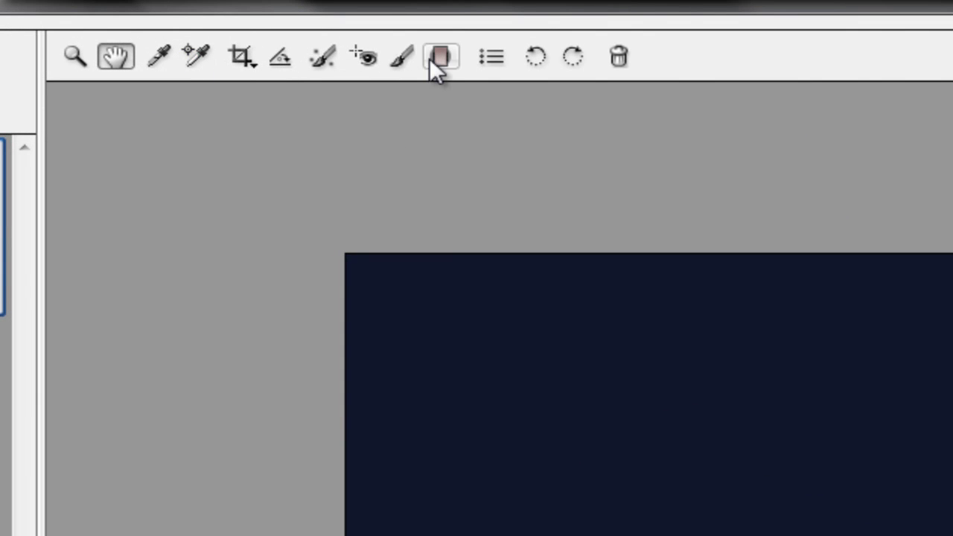
# Activate the Adjustment Brush, showing Exposure +0.50, Size 4, Feather 76, Flow 12, Density 52.
pyautogui.click(402, 59)
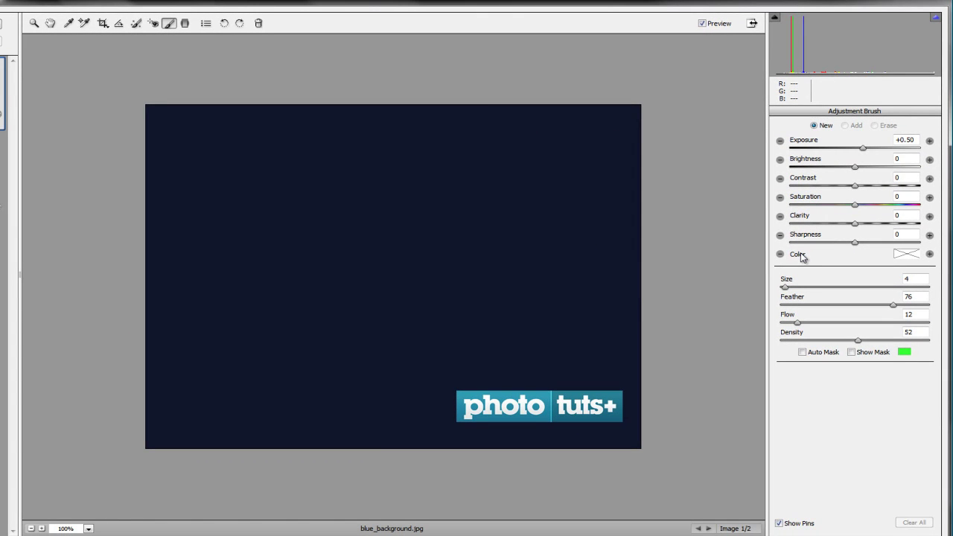
pyautogui.click(49, 23)
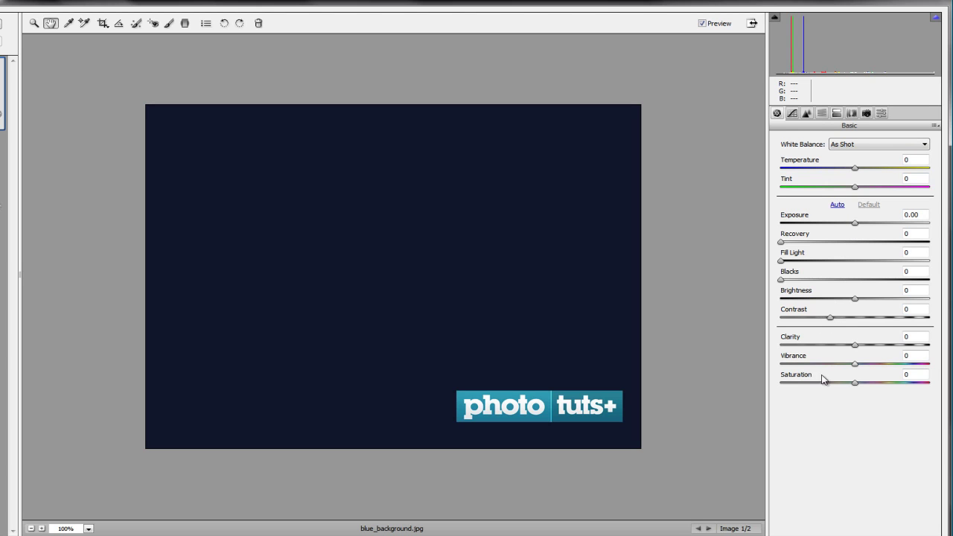
pyautogui.click(169, 23)
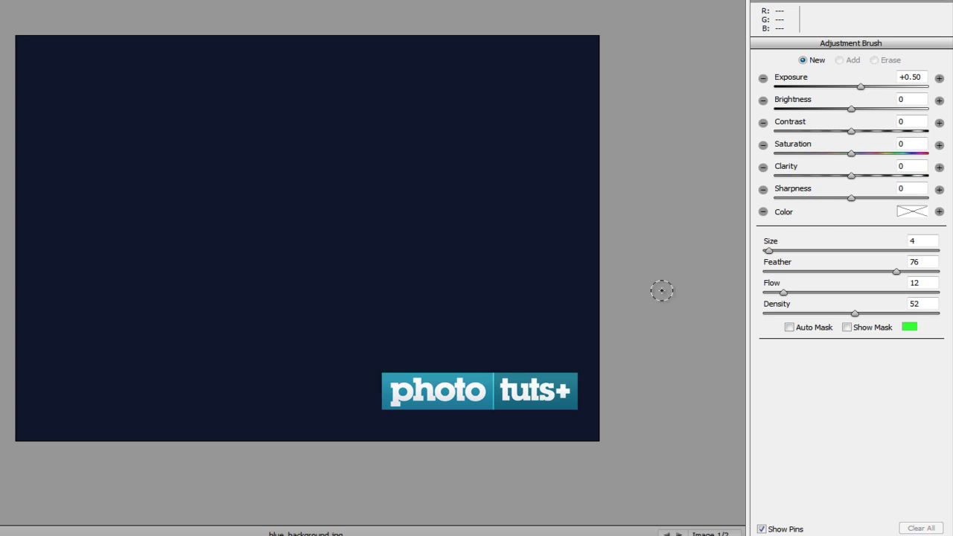
# Resize the brush to 6 using the Size slider and [ key, then delete the test pin.
pyautogui.click(770, 250)
pyautogui.moveTo(770, 251); pyautogui.dragTo(811, 251)
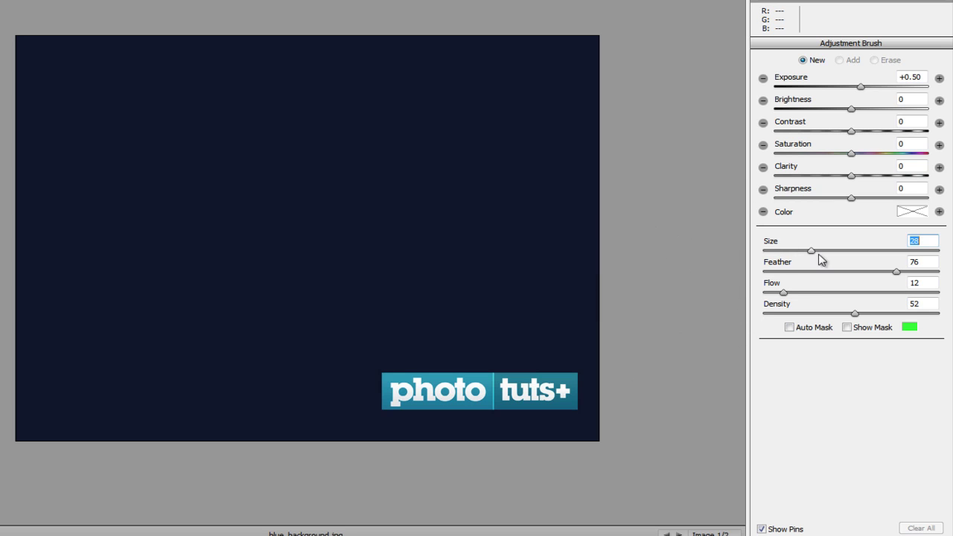
pyautogui.moveTo(813, 252); pyautogui.dragTo(789, 252)
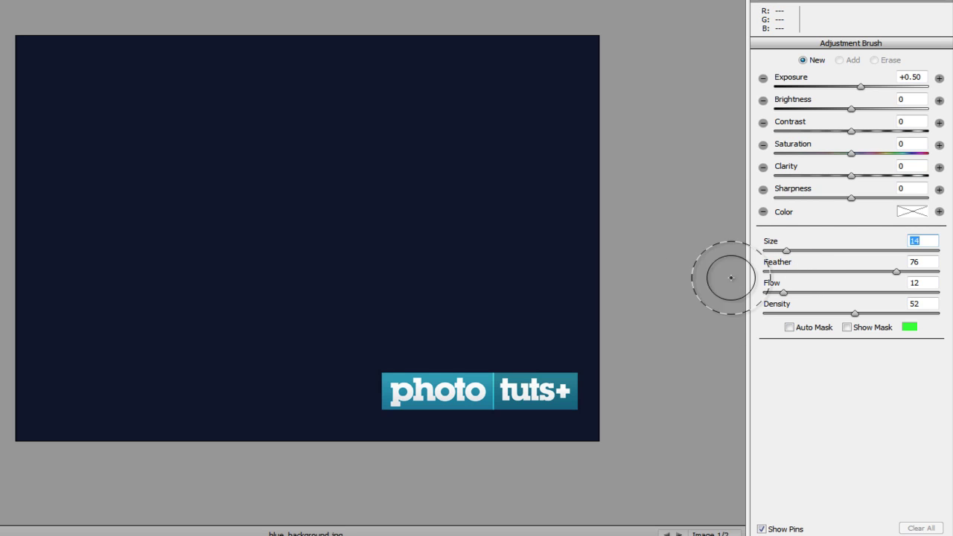
pyautogui.click(672, 265)
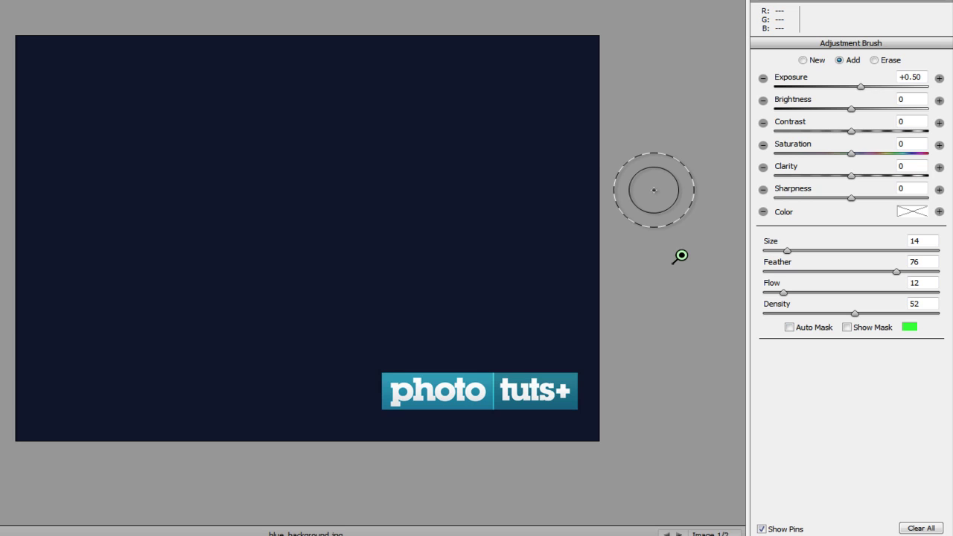
pyautogui.press('[')
pyautogui.press('[')
pyautogui.press('[')
pyautogui.press('[')
pyautogui.press('[')
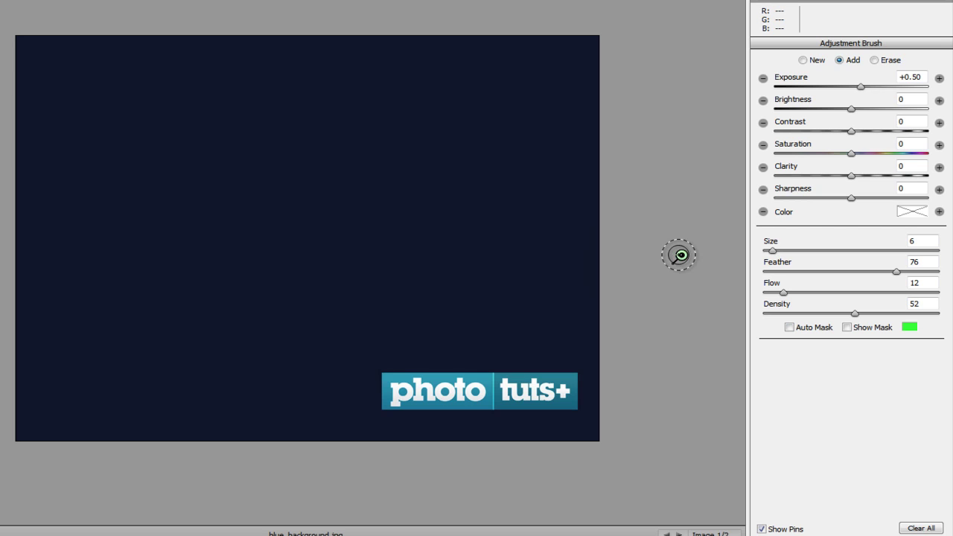
pyautogui.press('Delete')
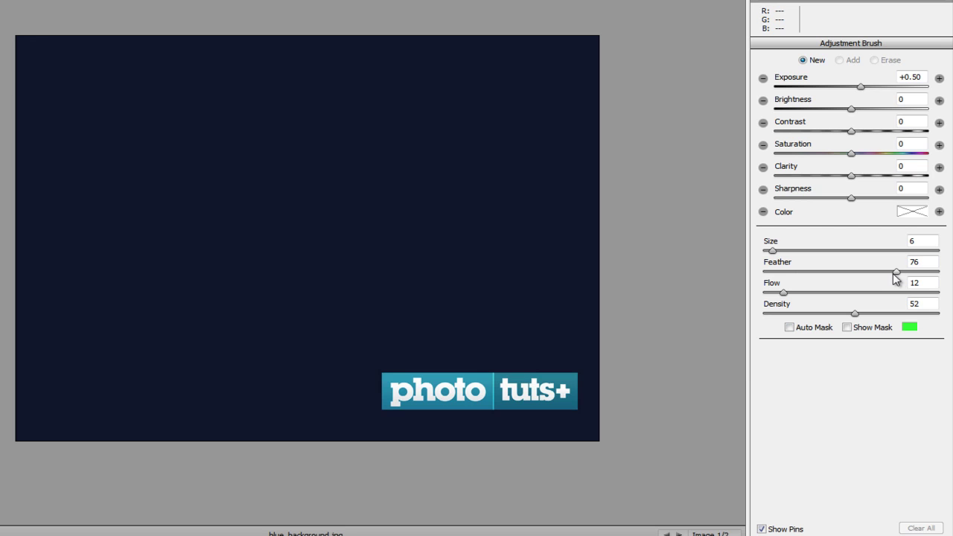
# Set the brush to Size 5 with [ / ] and Feather 50 with Shift+[ / Shift+].
pyautogui.moveTo(898, 274); pyautogui.dragTo(819, 274)
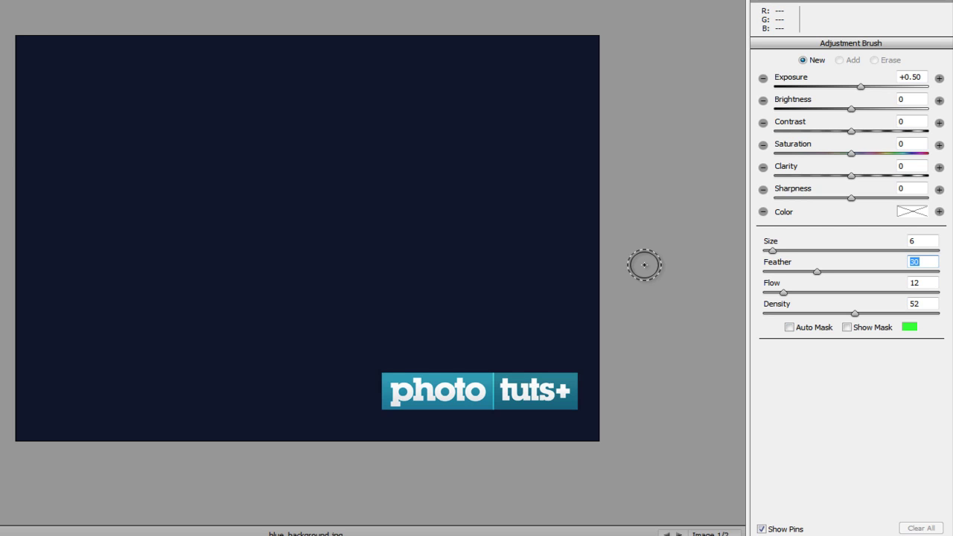
pyautogui.press(']')
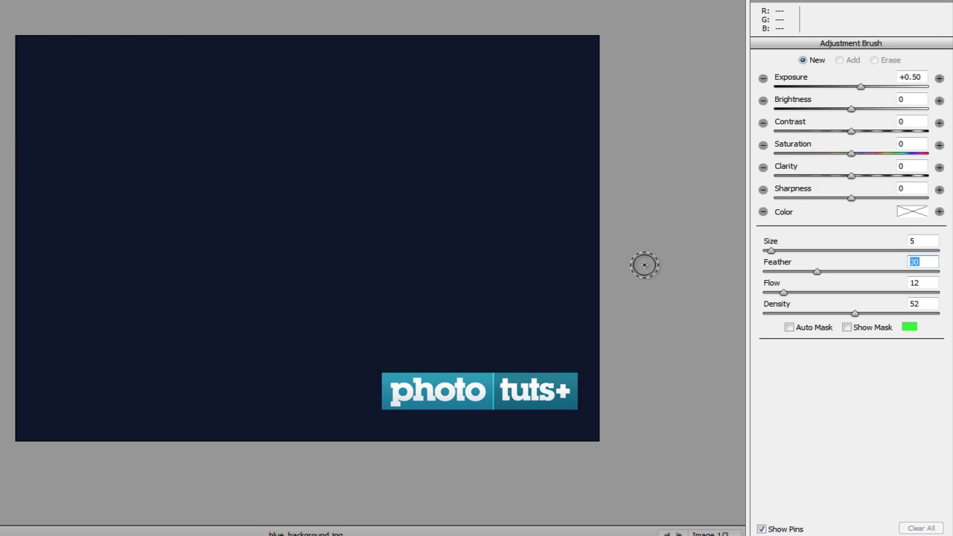
pyautogui.press(']')
pyautogui.press(']')
pyautogui.press(']')
pyautogui.press(']')
pyautogui.press(']')
pyautogui.press(']')
pyautogui.press(']')
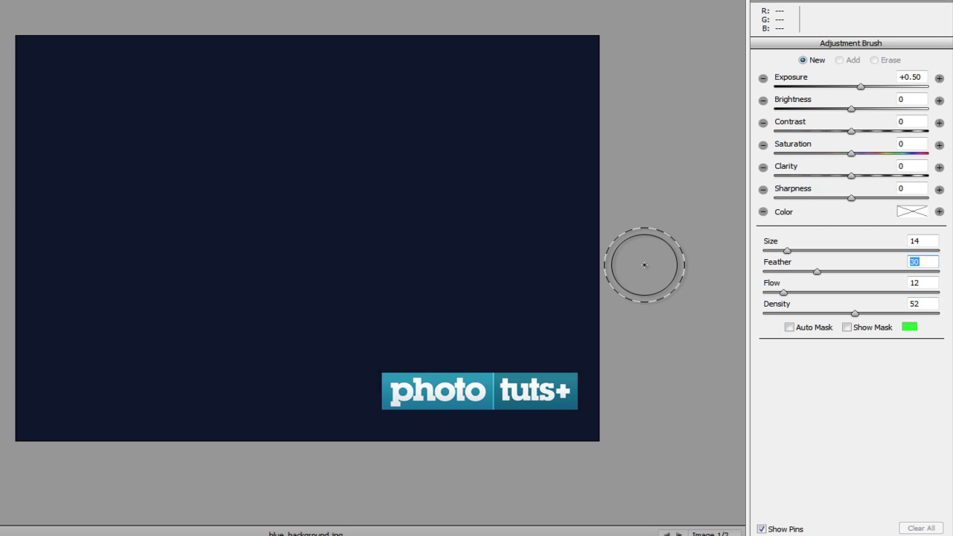
pyautogui.press('[')
pyautogui.press('[')
pyautogui.press('[')
pyautogui.press('[')
pyautogui.press('[')
pyautogui.press('[')
pyautogui.press('[')
pyautogui.press('[')
pyautogui.press('[')
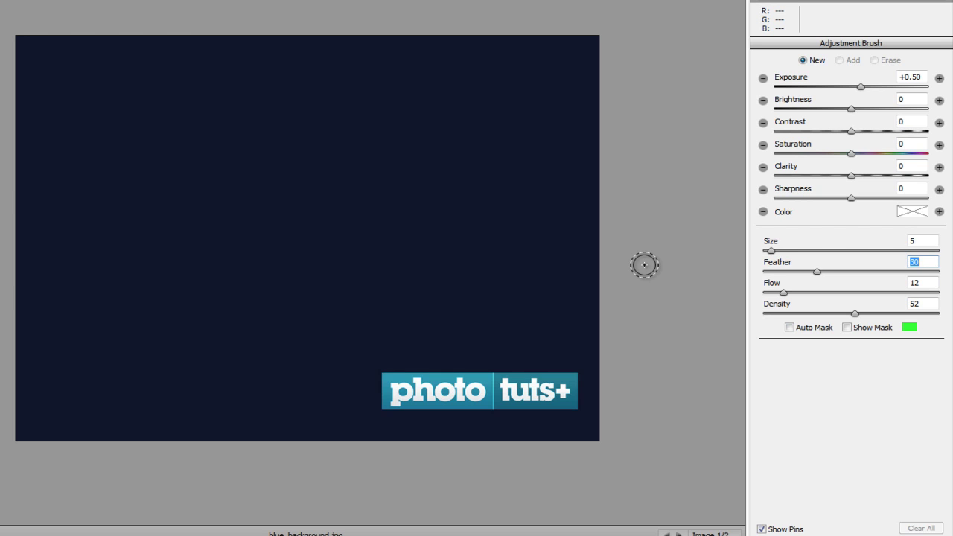
pyautogui.hotkey('shift', ']')
pyautogui.hotkey('shift', ']')
pyautogui.hotkey('shift', ']')
pyautogui.hotkey('shift', ']')
pyautogui.hotkey('shift', ']')
pyautogui.hotkey('shift', '[')
pyautogui.hotkey('shift', '[')
pyautogui.hotkey('shift', '[')
pyautogui.hotkey('shift', '[')
pyautogui.hotkey('shift', '[')
pyautogui.hotkey('shift', ']')
pyautogui.hotkey('shift', ']')
pyautogui.hotkey('shift', ']')
pyautogui.hotkey('shift', ']')
pyautogui.hotkey('shift', ']')
pyautogui.hotkey('shift', ']')
pyautogui.hotkey('shift', ']')
pyautogui.hotkey('shift', '[')
pyautogui.hotkey('shift', '[')
pyautogui.hotkey('shift', '[')
pyautogui.hotkey('shift', '[')
pyautogui.hotkey('shift', '[')
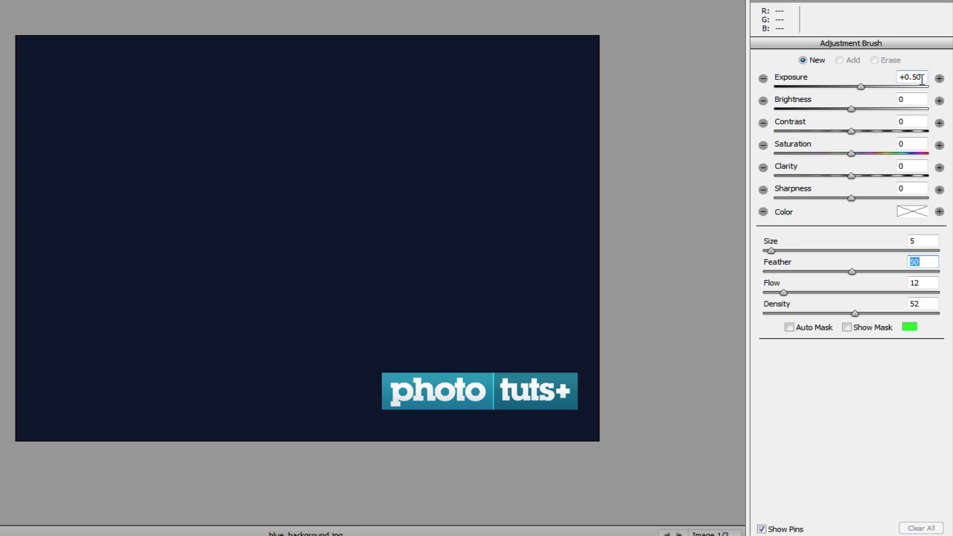
# Set brush exposure to +1.00 and undo a diagonal test stroke.
pyautogui.moveTo(923, 77); pyautogui.dragTo(890, 83)
pyautogui.write('1.00')
pyautogui.press('Return')
pyautogui.moveTo(266, 141)
pyautogui.mouseDown()
pyautogui.moveTo(204, 239)
pyautogui.moveTo(220, 251)
pyautogui.moveTo(290, 149)
pyautogui.moveTo(204, 305)
pyautogui.mouseUp()
pyautogui.moveTo(221, 243)
pyautogui.mouseDown()
pyautogui.moveTo(198, 280)
pyautogui.moveTo(267, 154)
pyautogui.moveTo(195, 295)
pyautogui.moveTo(269, 167)
pyautogui.moveTo(210, 281)
pyautogui.mouseUp()
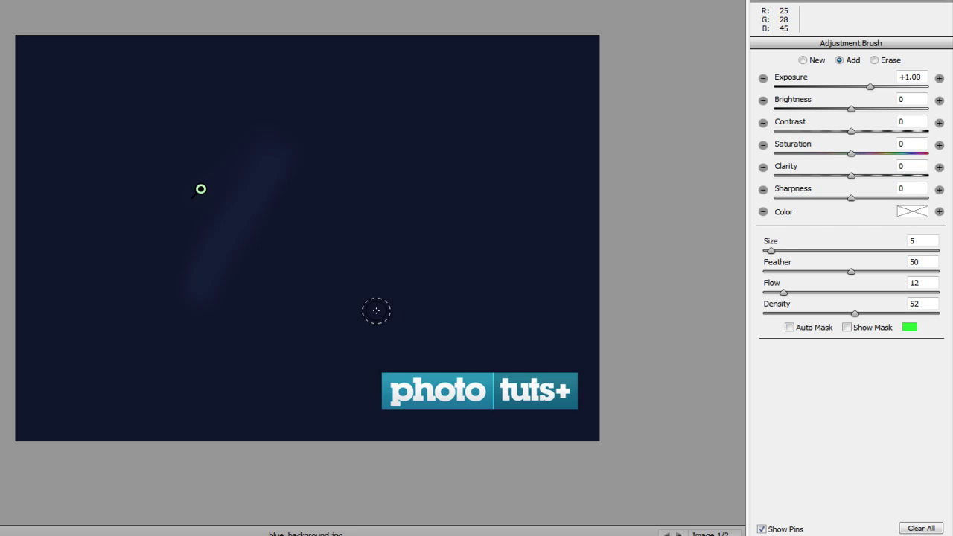
pyautogui.hotkey('ctrl', 'z')
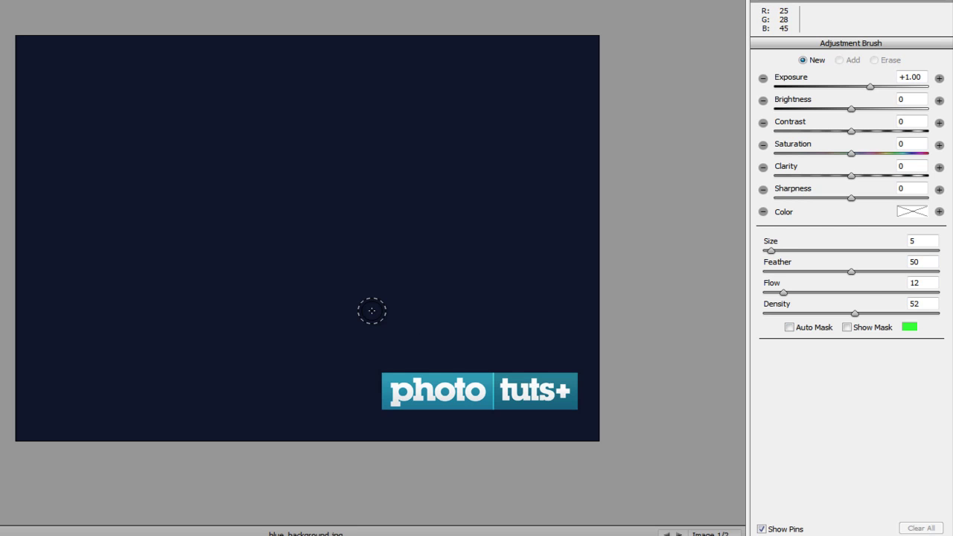
# Raise Flow and Density to 100, then undo and delete the test strokes and pin.
pyautogui.click(784, 294)
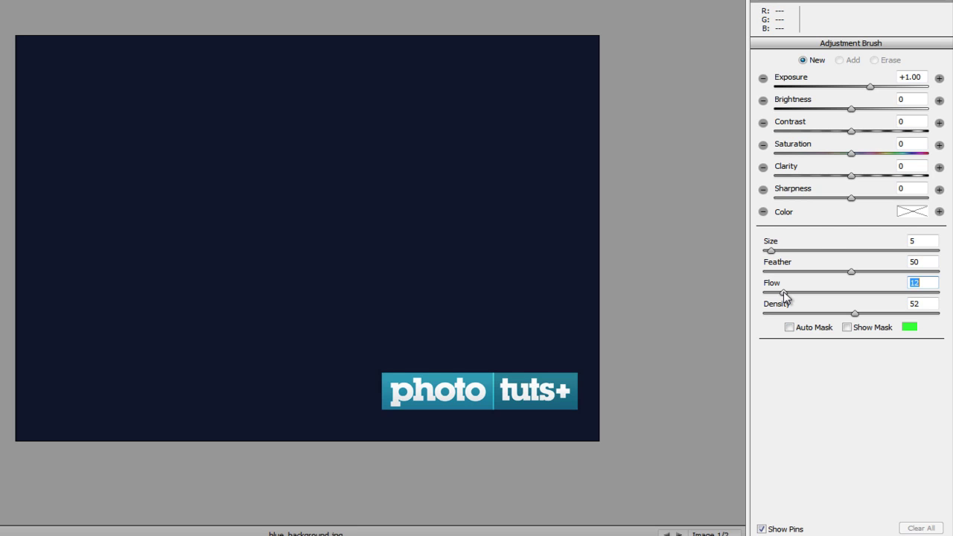
pyautogui.moveTo(784, 293); pyautogui.dragTo(863, 293)
pyautogui.moveTo(175, 294)
pyautogui.mouseDown()
pyautogui.moveTo(311, 134)
pyautogui.moveTo(213, 311)
pyautogui.moveTo(347, 136)
pyautogui.moveTo(271, 332)
pyautogui.moveTo(386, 149)
pyautogui.moveTo(330, 319)
pyautogui.moveTo(423, 167)
pyautogui.mouseUp()
pyautogui.moveTo(868, 295); pyautogui.dragTo(939, 288)
pyautogui.moveTo(858, 313); pyautogui.dragTo(940, 313)
pyautogui.click(931, 293)
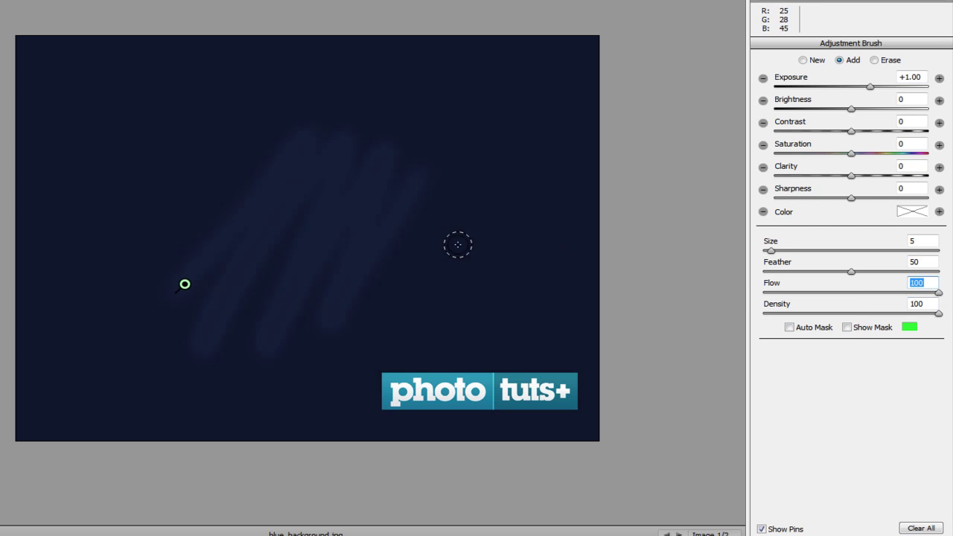
pyautogui.moveTo(457, 245)
pyautogui.mouseDown()
pyautogui.moveTo(498, 122)
pyautogui.moveTo(425, 289)
pyautogui.moveTo(430, 152)
pyautogui.moveTo(403, 231)
pyautogui.moveTo(382, 253)
pyautogui.moveTo(397, 89)
pyautogui.moveTo(319, 292)
pyautogui.moveTo(262, 124)
pyautogui.moveTo(187, 286)
pyautogui.moveTo(150, 125)
pyautogui.moveTo(120, 277)
pyautogui.moveTo(227, 224)
pyautogui.moveTo(311, 200)
pyautogui.moveTo(299, 329)
pyautogui.moveTo(467, 167)
pyautogui.moveTo(480, 284)
pyautogui.moveTo(535, 243)
pyautogui.moveTo(532, 193)
pyautogui.moveTo(439, 322)
pyautogui.moveTo(408, 188)
pyautogui.moveTo(347, 196)
pyautogui.moveTo(319, 333)
pyautogui.mouseUp()
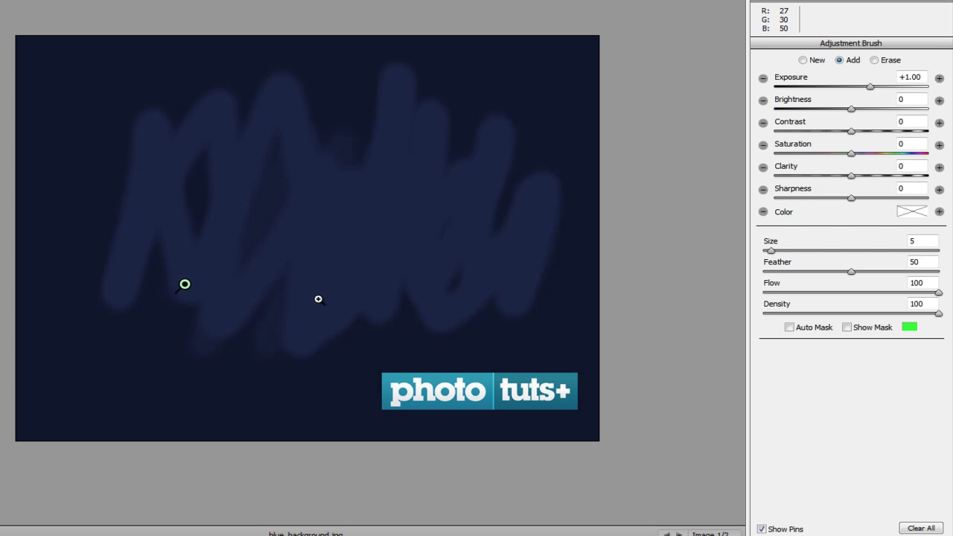
pyautogui.hotkey('ctrl', 'z')
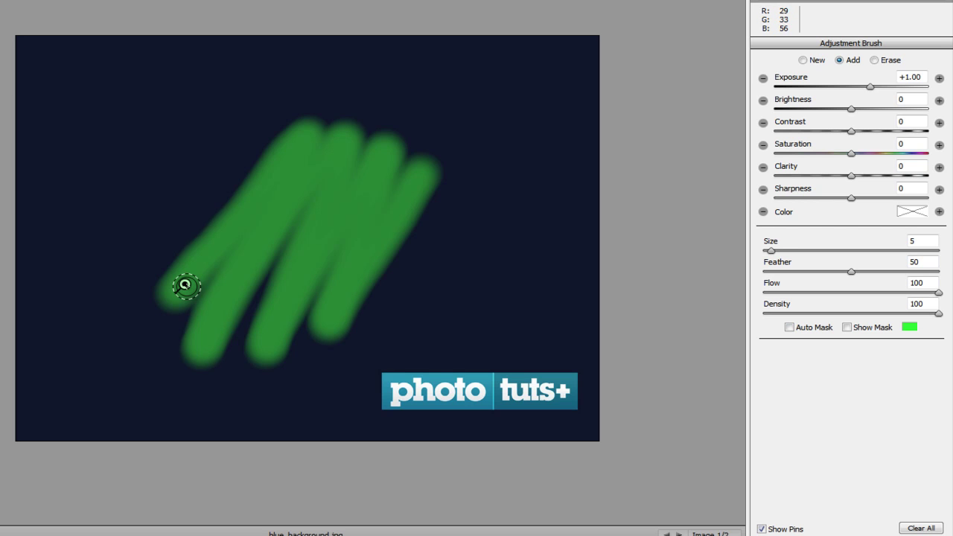
pyautogui.click(186, 285)
pyautogui.press('Delete')
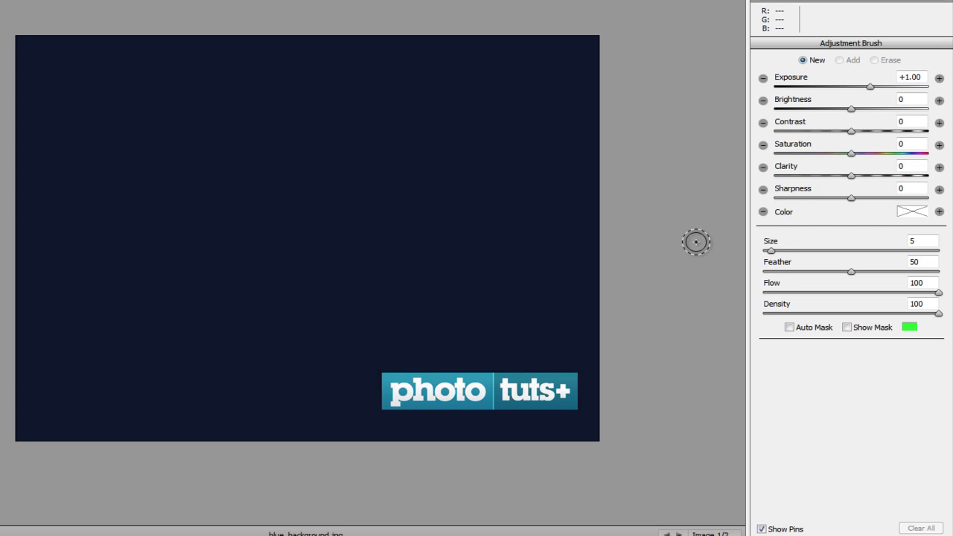
# Set brush Flow to 26, Exposure to +2.00 and Feather to 53.
pyautogui.moveTo(940, 295); pyautogui.dragTo(809, 298)
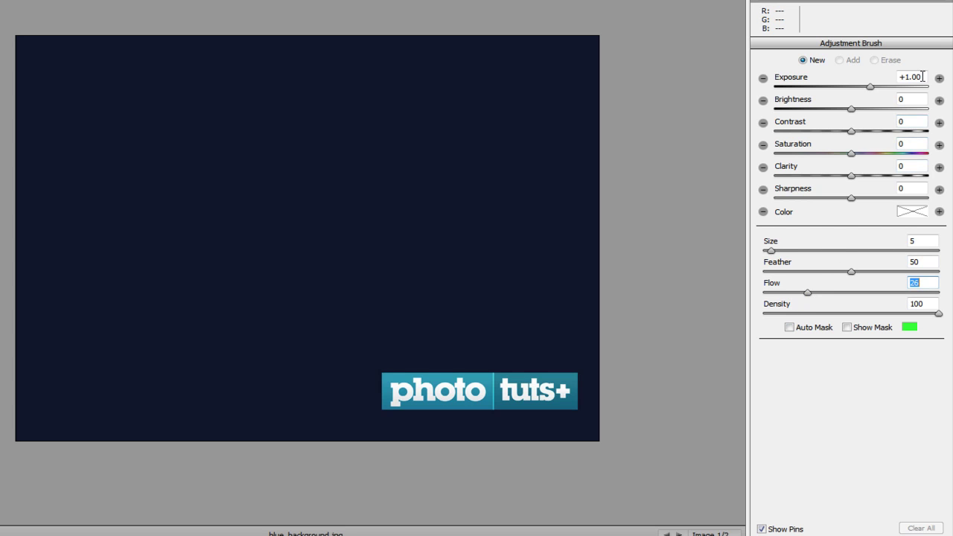
pyautogui.click(899, 77)
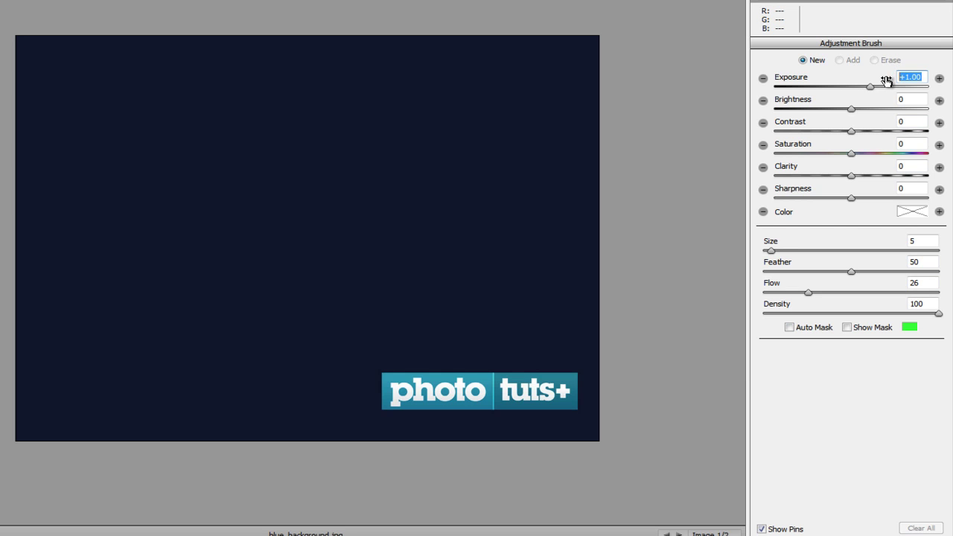
pyautogui.write('2.00')
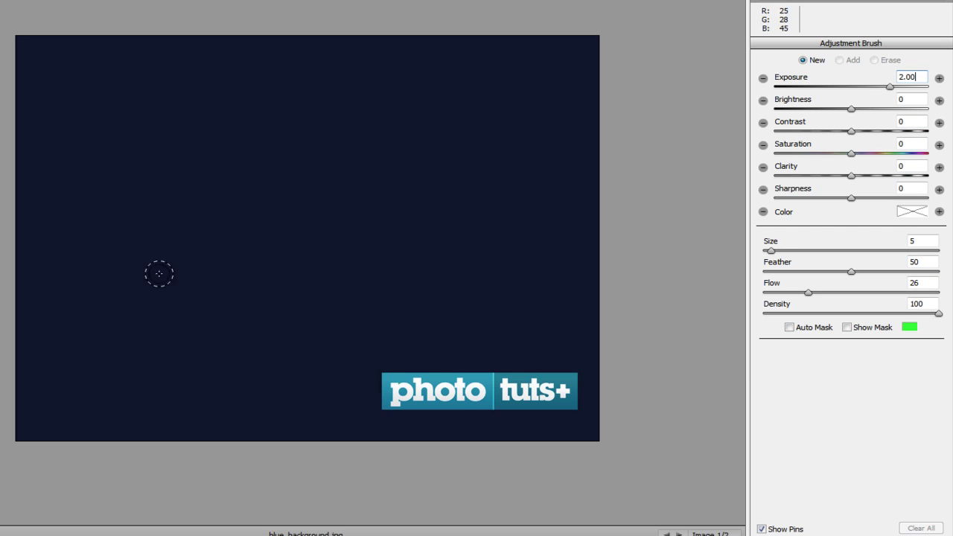
pyautogui.click(857, 272)
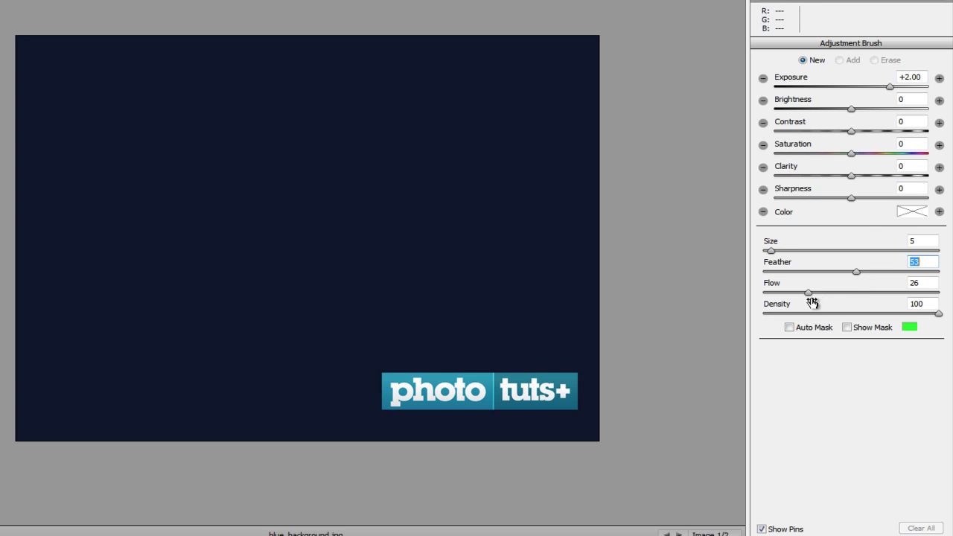
# Paint a test stroke, lower Flow to 6, paint a fainter one, then delete both.
pyautogui.moveTo(178, 297)
pyautogui.mouseDown()
pyautogui.moveTo(198, 260)
pyautogui.moveTo(304, 159)
pyautogui.moveTo(307, 171)
pyautogui.moveTo(281, 174)
pyautogui.moveTo(239, 211)
pyautogui.moveTo(207, 254)
pyautogui.moveTo(187, 306)
pyautogui.moveTo(197, 272)
pyautogui.moveTo(301, 162)
pyautogui.moveTo(179, 276)
pyautogui.moveTo(180, 290)
pyautogui.moveTo(267, 192)
pyautogui.moveTo(177, 294)
pyautogui.moveTo(245, 197)
pyautogui.moveTo(175, 300)
pyautogui.moveTo(285, 171)
pyautogui.moveTo(180, 291)
pyautogui.moveTo(267, 173)
pyautogui.moveTo(182, 284)
pyautogui.moveTo(264, 183)
pyautogui.mouseUp()
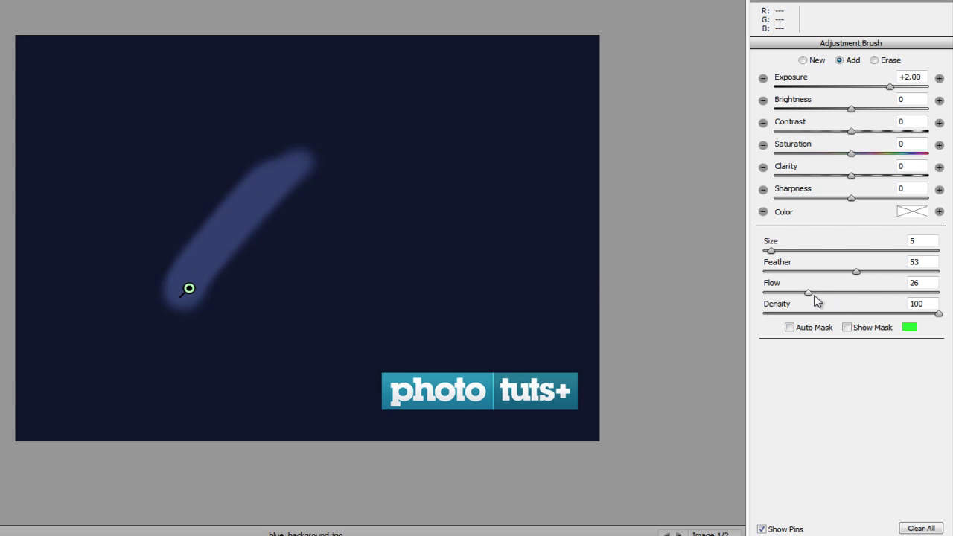
pyautogui.moveTo(815, 297); pyautogui.dragTo(772, 293)
pyautogui.moveTo(317, 290)
pyautogui.mouseDown()
pyautogui.moveTo(386, 179)
pyautogui.moveTo(311, 306)
pyautogui.moveTo(386, 173)
pyautogui.moveTo(302, 322)
pyautogui.moveTo(386, 173)
pyautogui.moveTo(316, 312)
pyautogui.moveTo(386, 182)
pyautogui.moveTo(302, 309)
pyautogui.moveTo(378, 169)
pyautogui.moveTo(297, 315)
pyautogui.moveTo(378, 181)
pyautogui.moveTo(306, 316)
pyautogui.moveTo(386, 179)
pyautogui.moveTo(313, 290)
pyautogui.moveTo(382, 180)
pyautogui.moveTo(318, 300)
pyautogui.moveTo(320, 278)
pyautogui.moveTo(302, 302)
pyautogui.mouseUp()
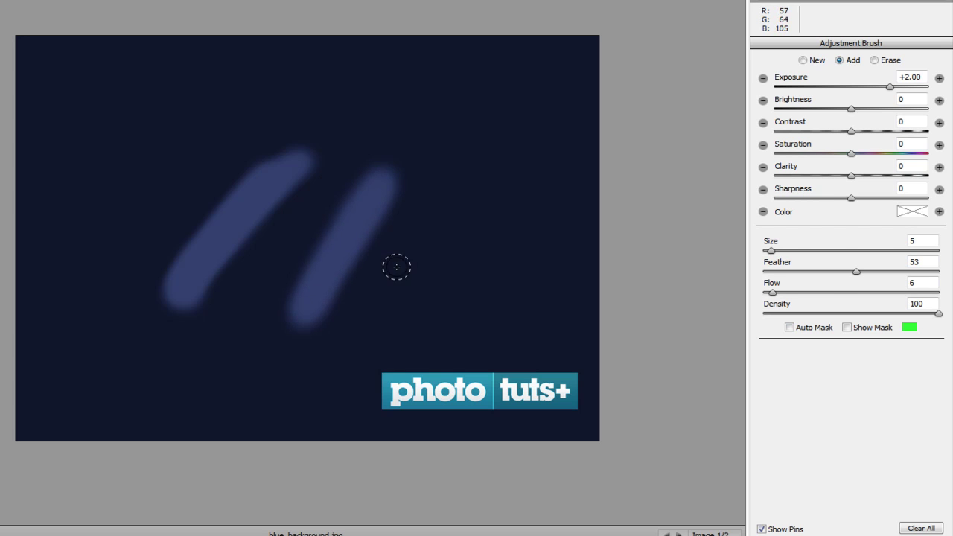
pyautogui.press('Delete')
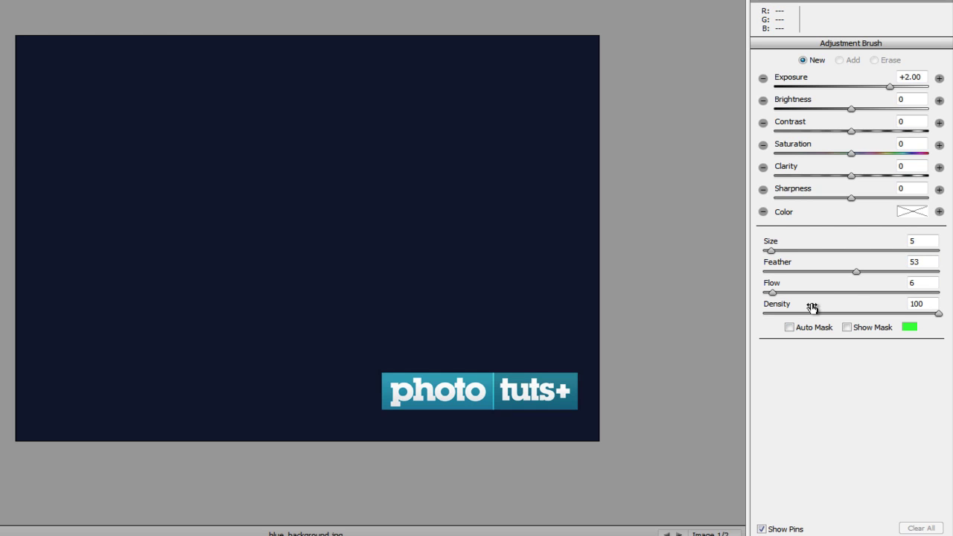
# Lower Density to 48, paint a faint streak on the left, then raise Density to 95.
pyautogui.click(940, 313)
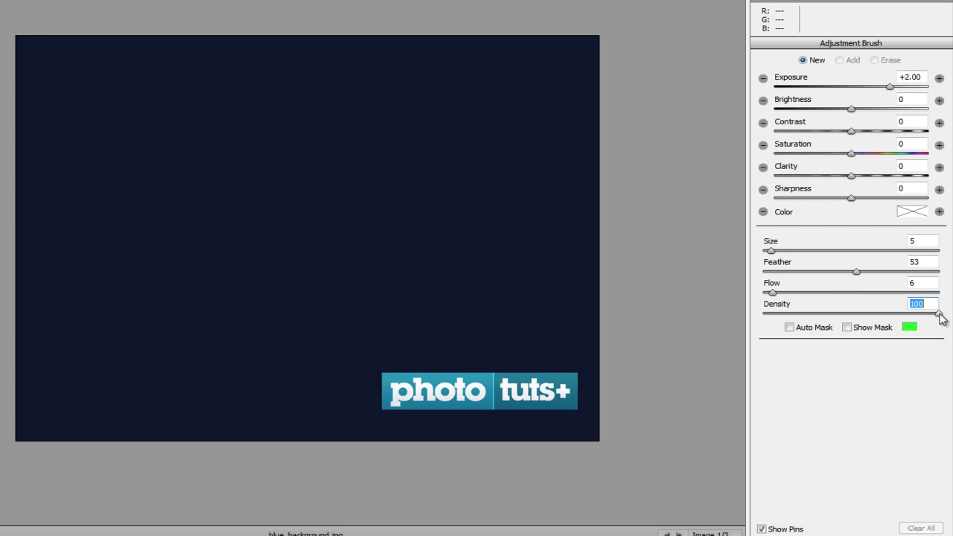
pyautogui.moveTo(940, 315); pyautogui.dragTo(852, 326)
pyautogui.moveTo(171, 251)
pyautogui.mouseDown()
pyautogui.moveTo(163, 196)
pyautogui.moveTo(114, 337)
pyautogui.moveTo(143, 295)
pyautogui.moveTo(167, 178)
pyautogui.moveTo(178, 169)
pyautogui.moveTo(165, 155)
pyautogui.moveTo(139, 362)
pyautogui.moveTo(163, 184)
pyautogui.moveTo(165, 350)
pyautogui.moveTo(156, 198)
pyautogui.moveTo(155, 282)
pyautogui.moveTo(161, 192)
pyautogui.moveTo(157, 319)
pyautogui.moveTo(149, 190)
pyautogui.mouseUp()
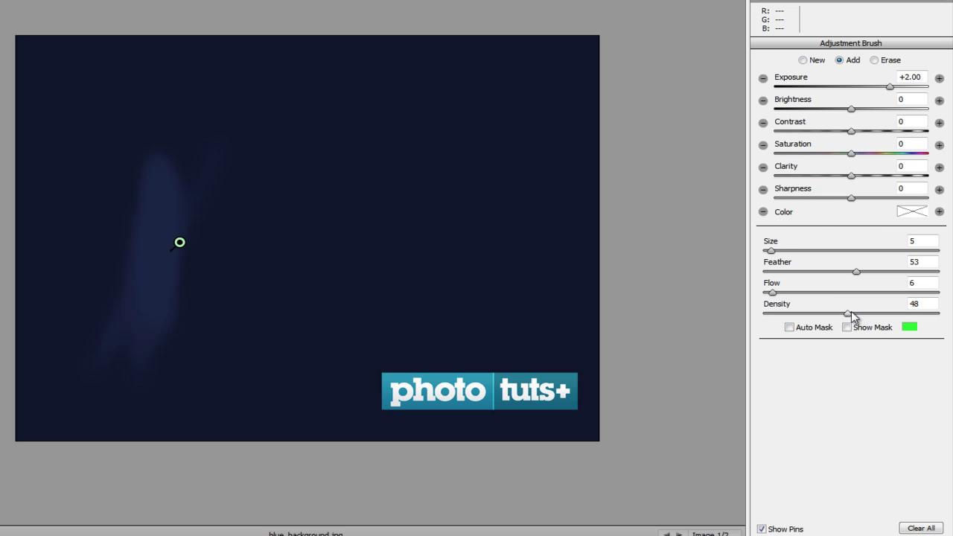
pyautogui.moveTo(851, 317); pyautogui.dragTo(932, 317)
# Paint streaks across the centre and top, comparing Density around 47 and 95.
pyautogui.moveTo(293, 272)
pyautogui.mouseDown()
pyautogui.moveTo(290, 318)
pyautogui.moveTo(304, 151)
pyautogui.moveTo(297, 262)
pyautogui.moveTo(310, 184)
pyautogui.moveTo(308, 222)
pyautogui.moveTo(303, 141)
pyautogui.moveTo(296, 311)
pyautogui.mouseUp()
pyautogui.moveTo(930, 313); pyautogui.dragTo(845, 316)
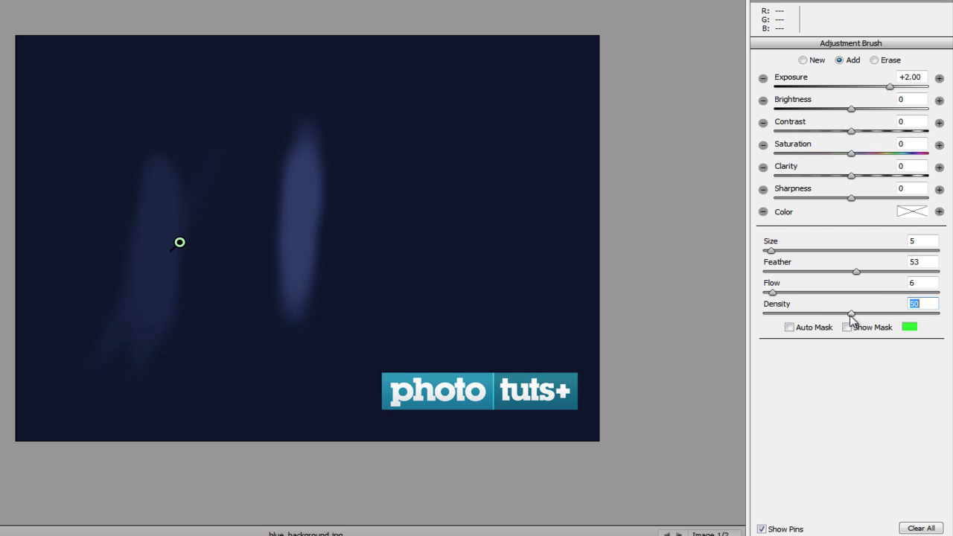
pyautogui.moveTo(852, 316); pyautogui.dragTo(946, 322)
pyautogui.moveTo(481, 218)
pyautogui.mouseDown()
pyautogui.moveTo(456, 299)
pyautogui.moveTo(499, 183)
pyautogui.moveTo(468, 279)
pyautogui.moveTo(473, 220)
pyautogui.moveTo(495, 177)
pyautogui.moveTo(459, 277)
pyautogui.moveTo(490, 179)
pyautogui.moveTo(451, 257)
pyautogui.moveTo(489, 168)
pyautogui.moveTo(445, 241)
pyautogui.moveTo(471, 159)
pyautogui.moveTo(442, 233)
pyautogui.moveTo(492, 153)
pyautogui.moveTo(436, 202)
pyautogui.moveTo(447, 149)
pyautogui.mouseUp()
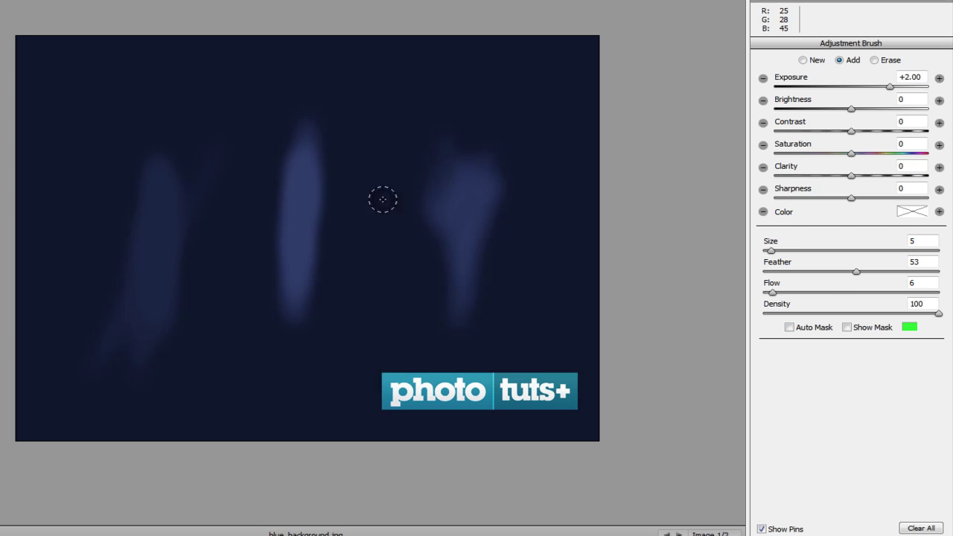
pyautogui.moveTo(383, 200)
pyautogui.mouseDown()
pyautogui.moveTo(413, 112)
pyautogui.moveTo(366, 117)
pyautogui.moveTo(353, 100)
pyautogui.moveTo(274, 104)
pyautogui.mouseUp()
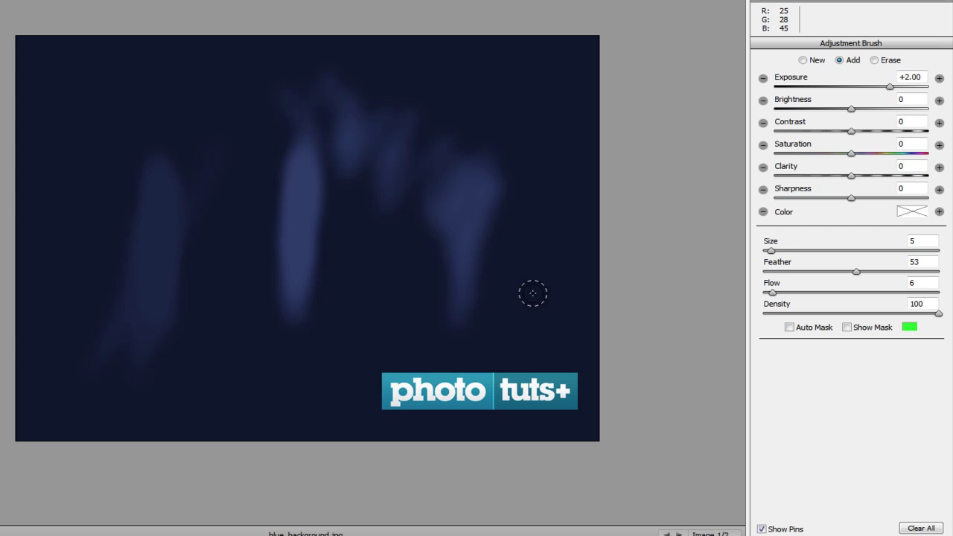
# Raise brush Flow from 6 to 31 and lower Density to 56.
pyautogui.click(939, 314)
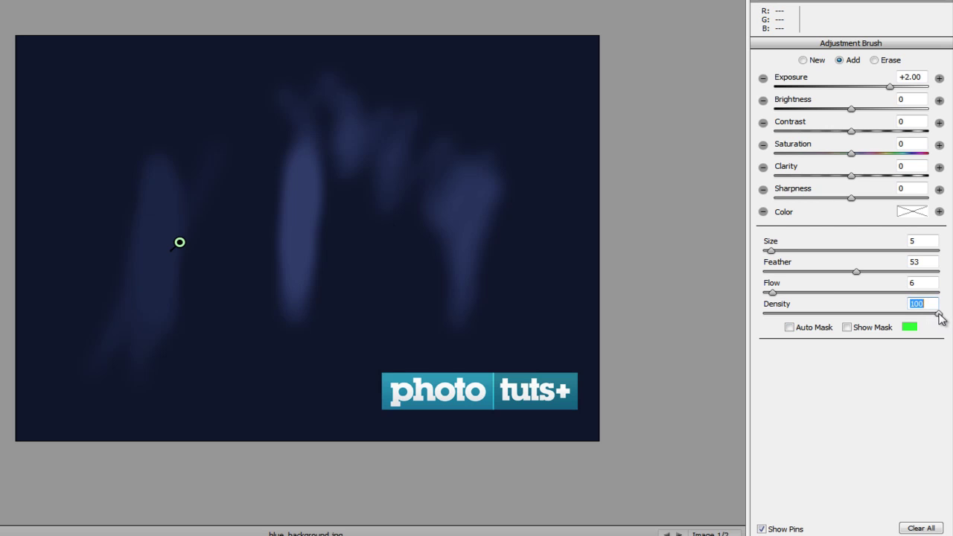
pyautogui.click(773, 293)
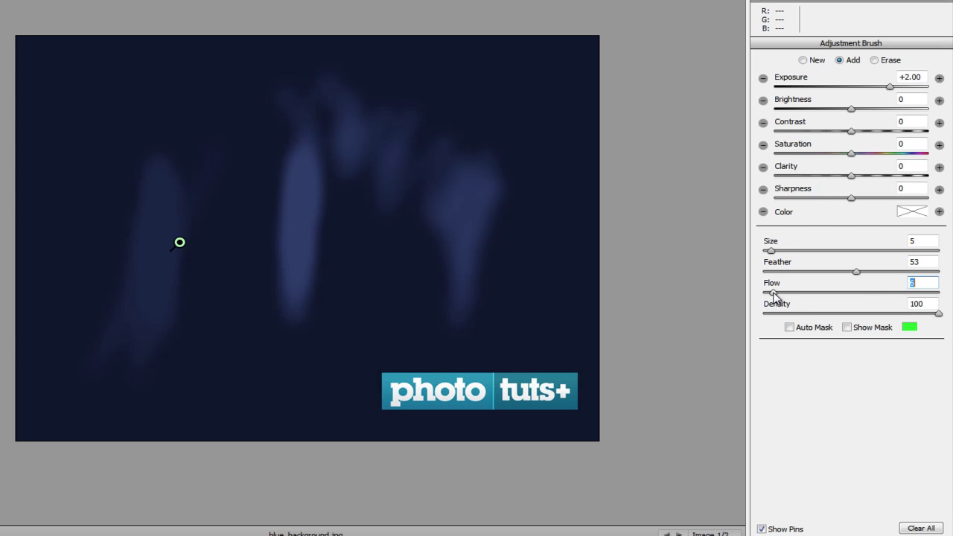
pyautogui.moveTo(776, 293); pyautogui.dragTo(818, 294)
pyautogui.moveTo(940, 314); pyautogui.dragTo(863, 313)
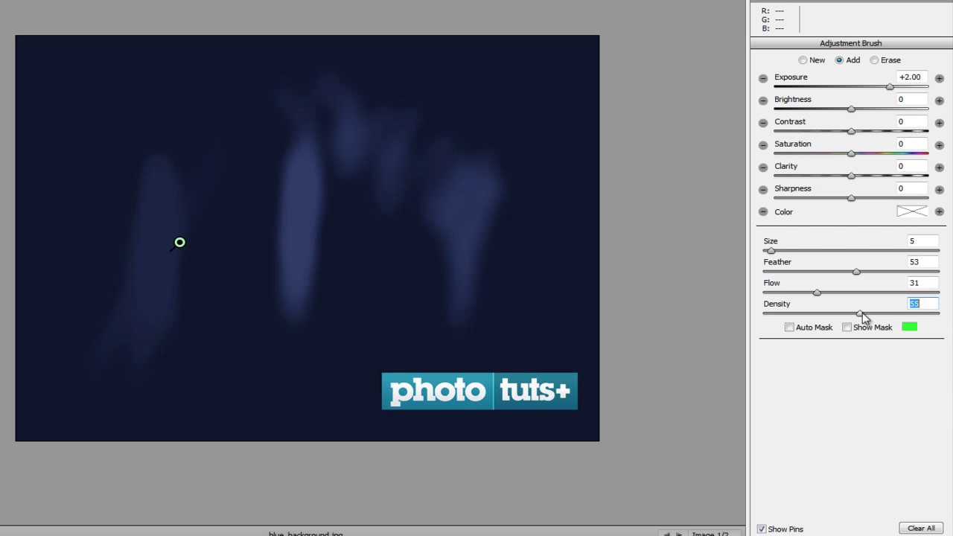
# Set brush Density to 0 and delete the test pin with all its strokes.
pyautogui.press('BackSpace')
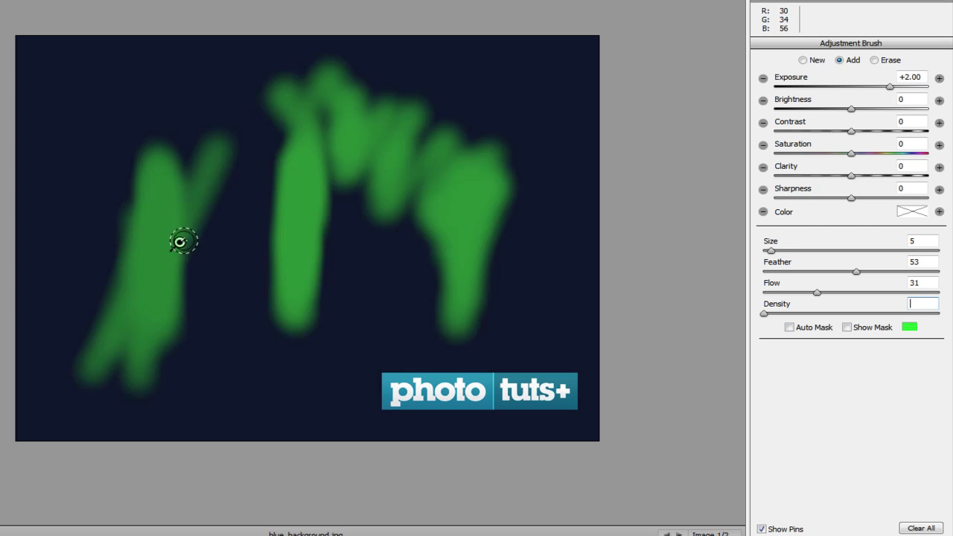
pyautogui.press('Return')
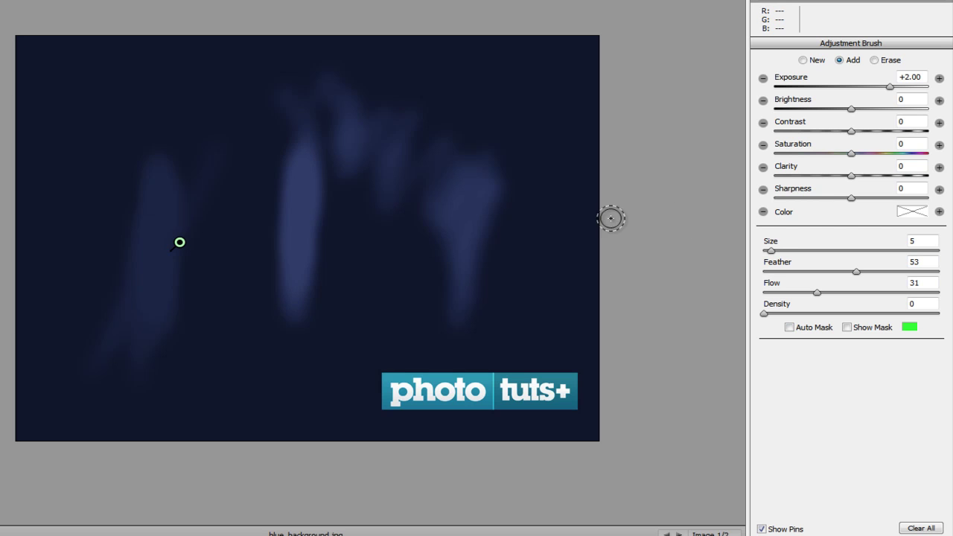
pyautogui.moveTo(180, 242)
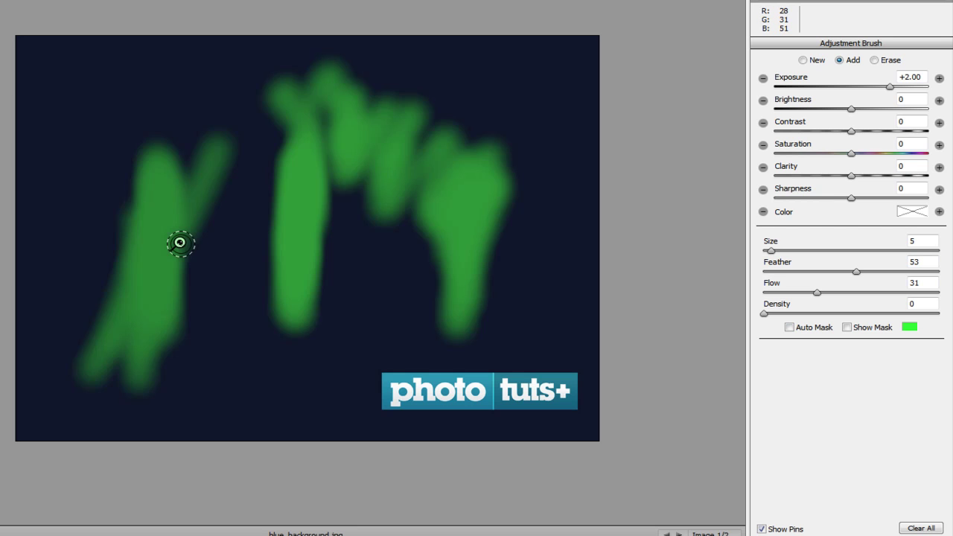
pyautogui.press('Delete')
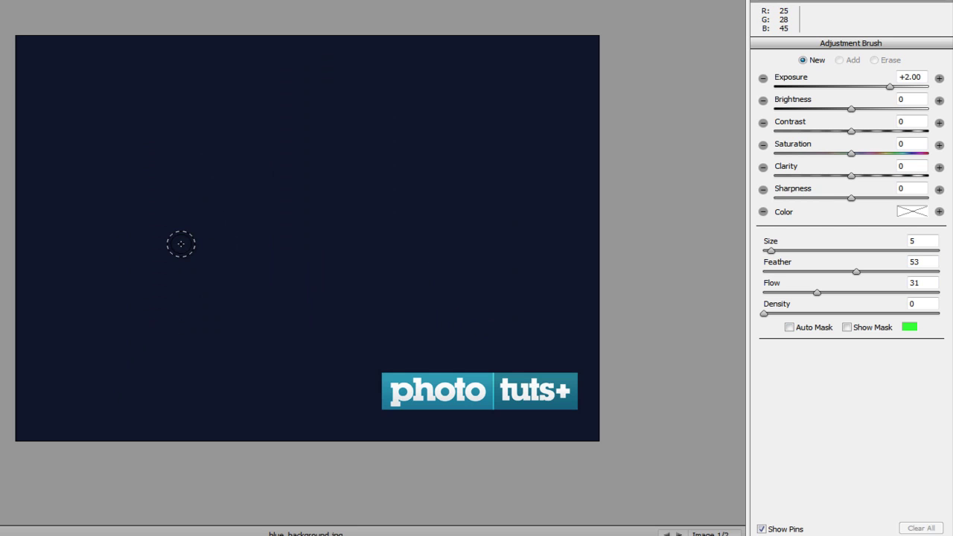
# Move to DS-7520.dng, set Exposure +1.50, and zoom to 100% on her eyes.
pyautogui.hotkey('ctrl', 'Right')
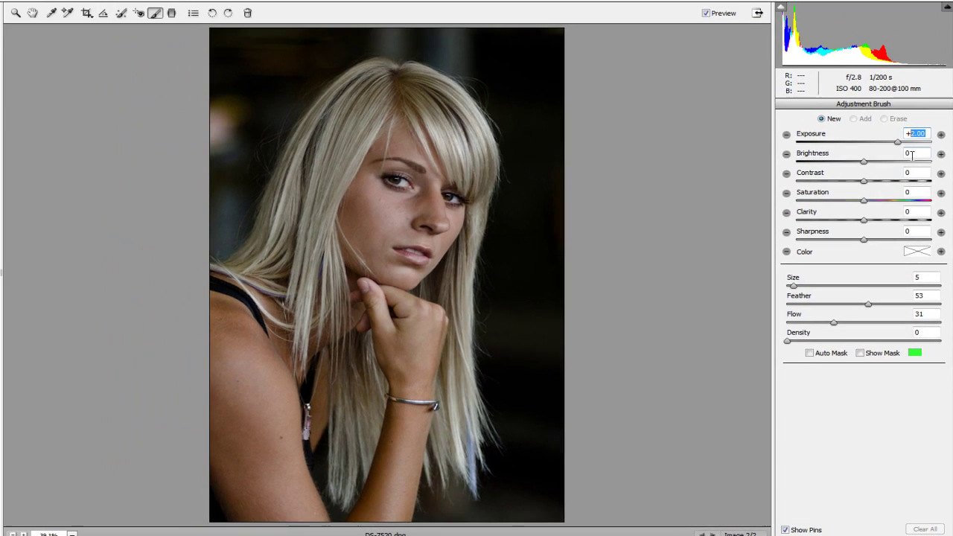
pyautogui.write('1')
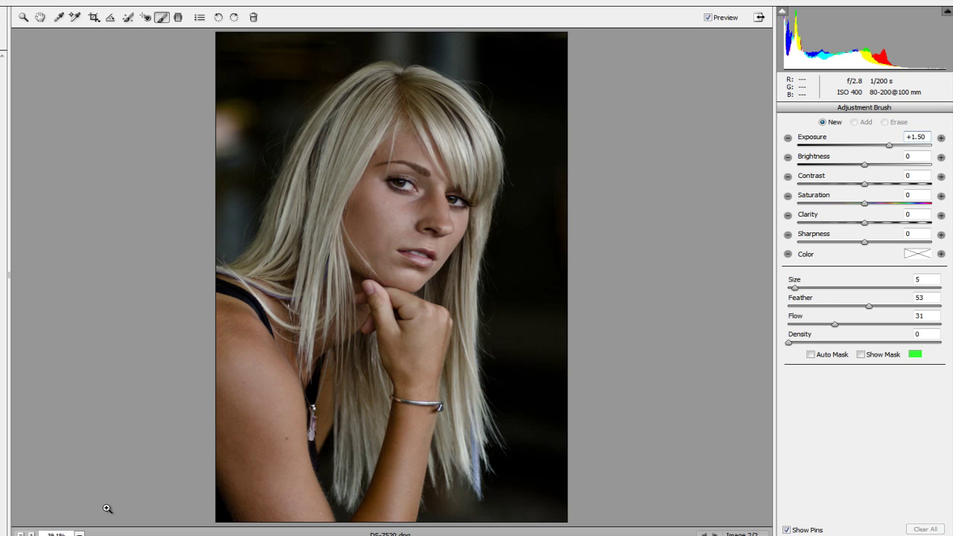
pyautogui.click(107, 509)
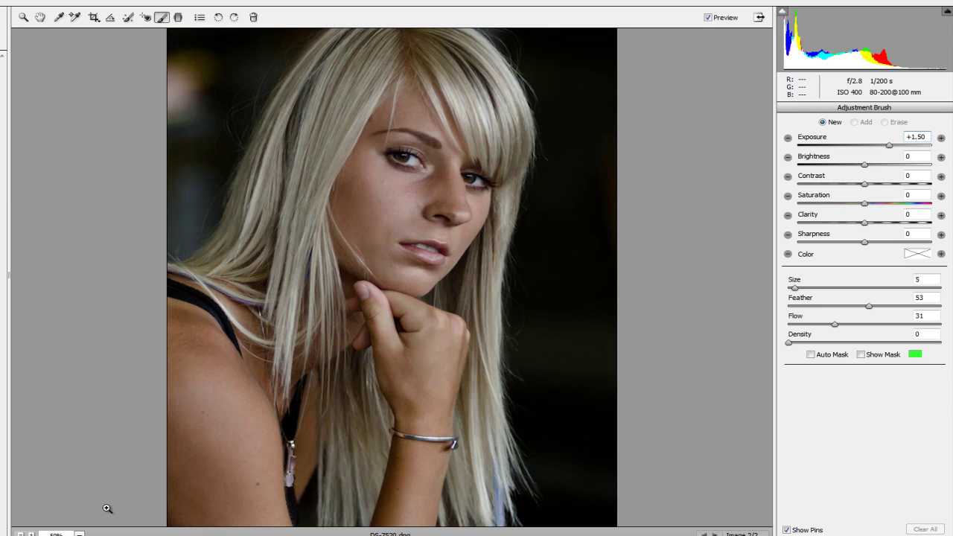
pyautogui.click(107, 509)
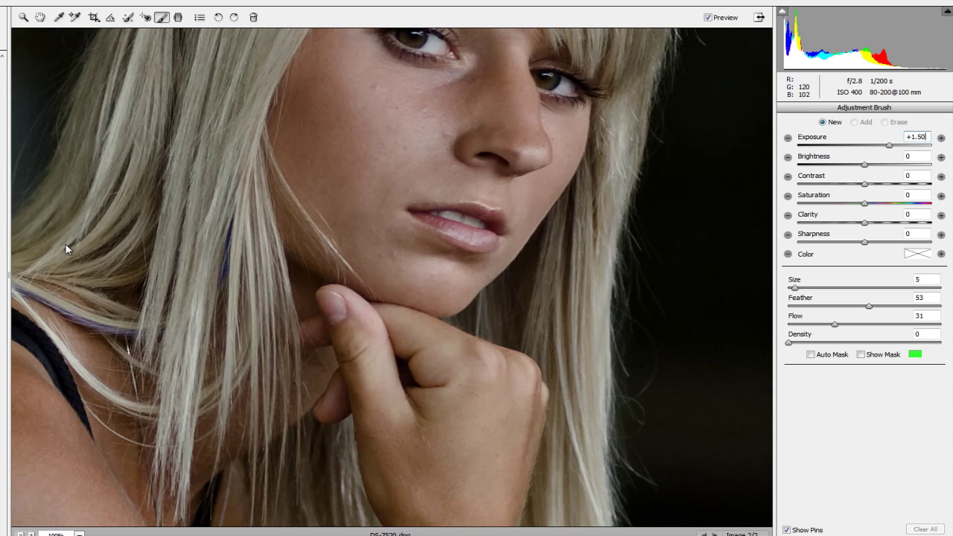
pyautogui.click(41, 16)
pyautogui.moveTo(392, 117); pyautogui.dragTo(392, 339)
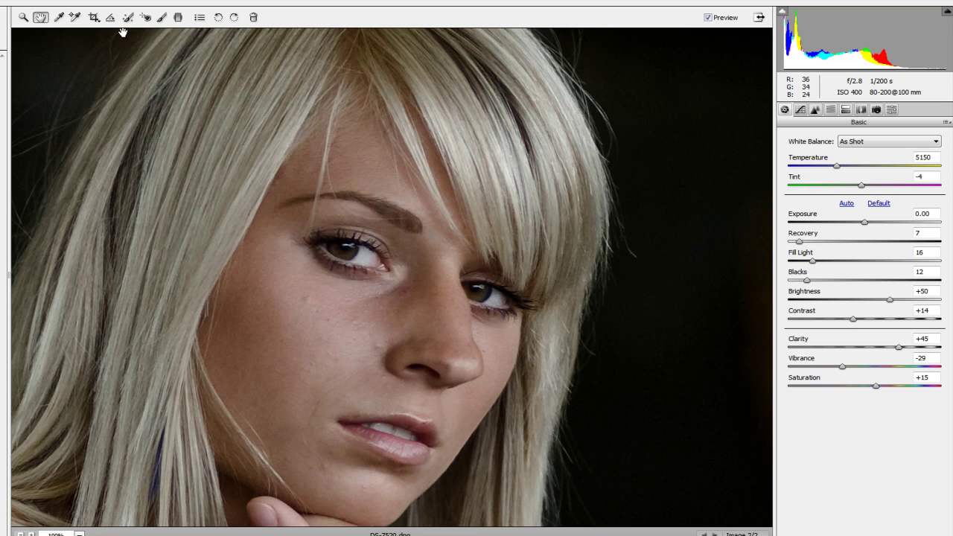
pyautogui.click(163, 17)
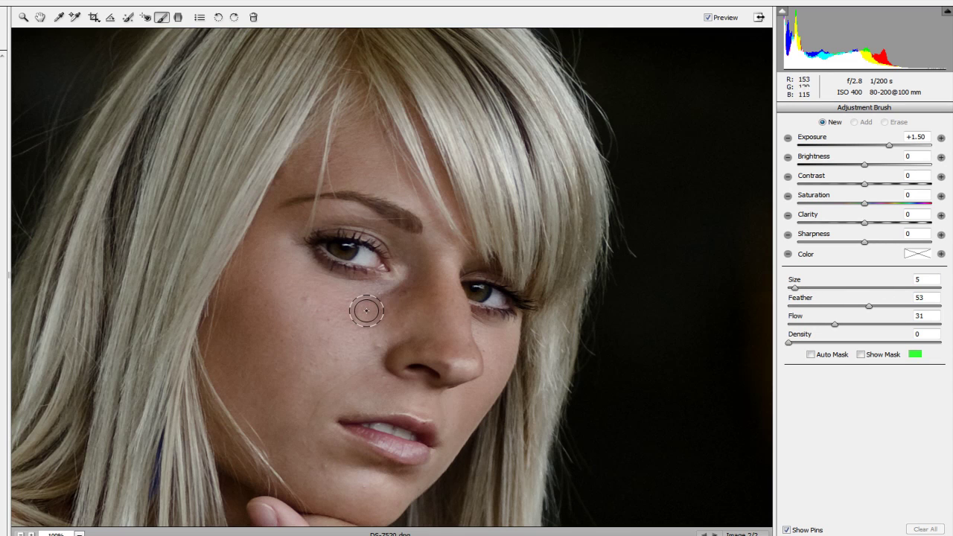
# Set brush Size 3, Flow 10, Density 75, then brighten the left eye's upper lashes.
pyautogui.press('[')
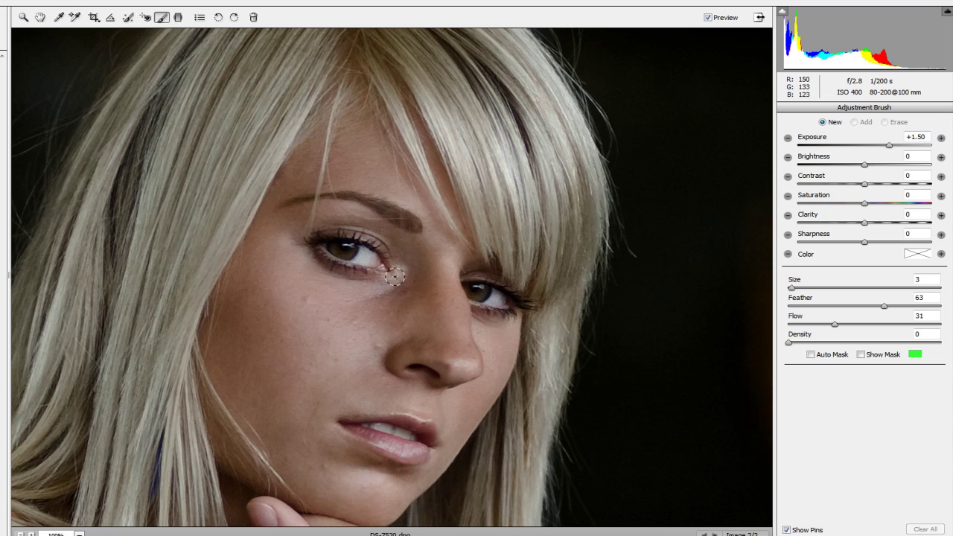
pyautogui.moveTo(835, 326); pyautogui.dragTo(904, 345)
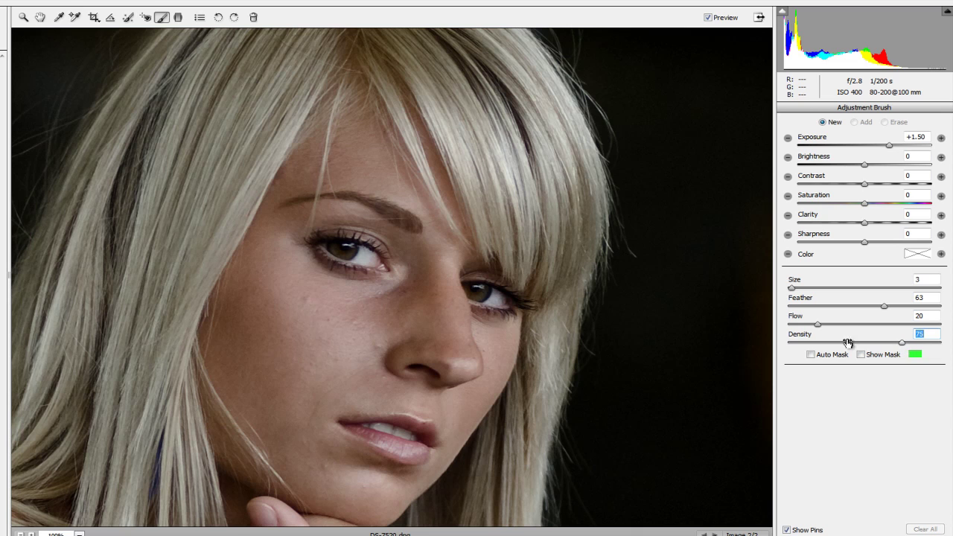
pyautogui.moveTo(819, 325); pyautogui.dragTo(804, 328)
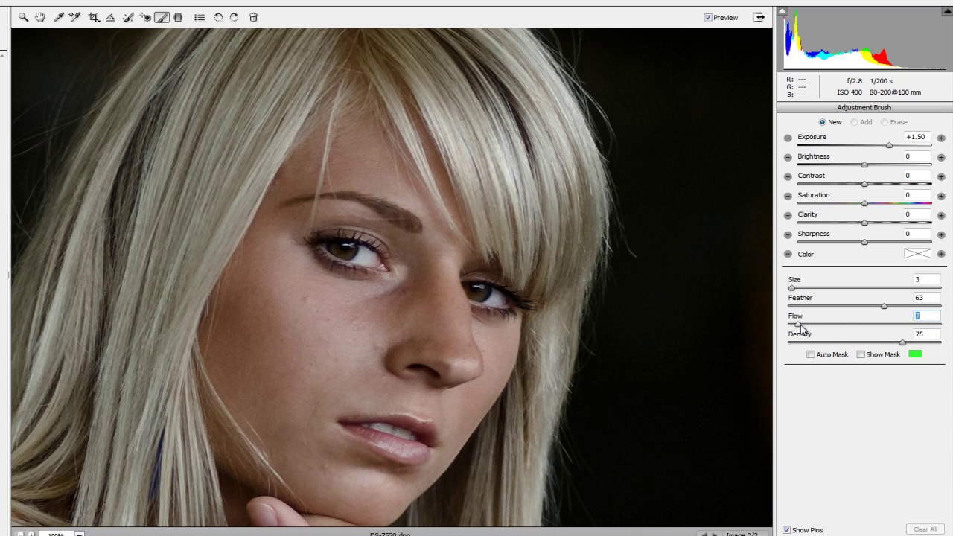
pyautogui.moveTo(801, 329); pyautogui.dragTo(808, 328)
pyautogui.moveTo(353, 226)
pyautogui.mouseDown()
pyautogui.moveTo(379, 228)
pyautogui.moveTo(399, 260)
pyautogui.moveTo(399, 243)
pyautogui.moveTo(380, 221)
pyautogui.moveTo(404, 255)
pyautogui.moveTo(383, 289)
pyautogui.mouseUp()
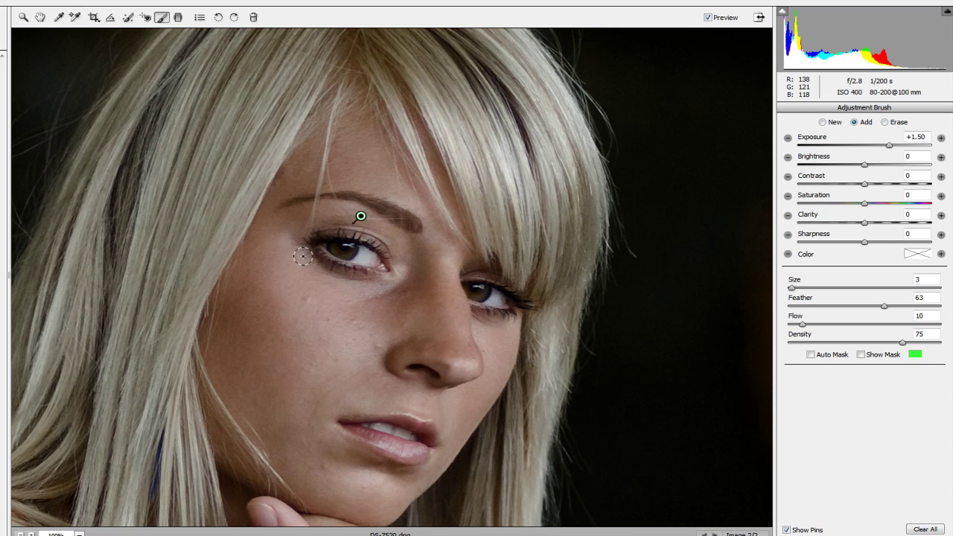
# Paint extra brightening strokes at the inner eye corners, along the upper eyelid and beneath the eye.
pyautogui.moveTo(307, 252); pyautogui.dragTo(307, 248)
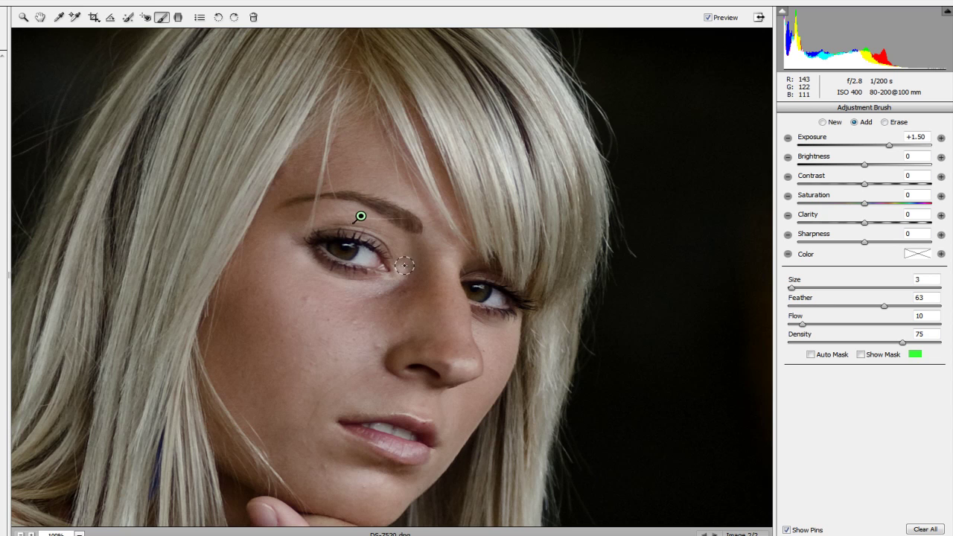
pyautogui.moveTo(419, 260)
pyautogui.mouseDown()
pyautogui.moveTo(393, 286)
pyautogui.moveTo(426, 256)
pyautogui.moveTo(410, 239)
pyautogui.moveTo(437, 318)
pyautogui.moveTo(492, 314)
pyautogui.moveTo(482, 309)
pyautogui.moveTo(516, 320)
pyautogui.moveTo(477, 319)
pyautogui.moveTo(467, 270)
pyautogui.moveTo(504, 278)
pyautogui.moveTo(446, 312)
pyautogui.moveTo(393, 266)
pyautogui.moveTo(358, 279)
pyautogui.moveTo(302, 270)
pyautogui.moveTo(285, 246)
pyautogui.mouseUp()
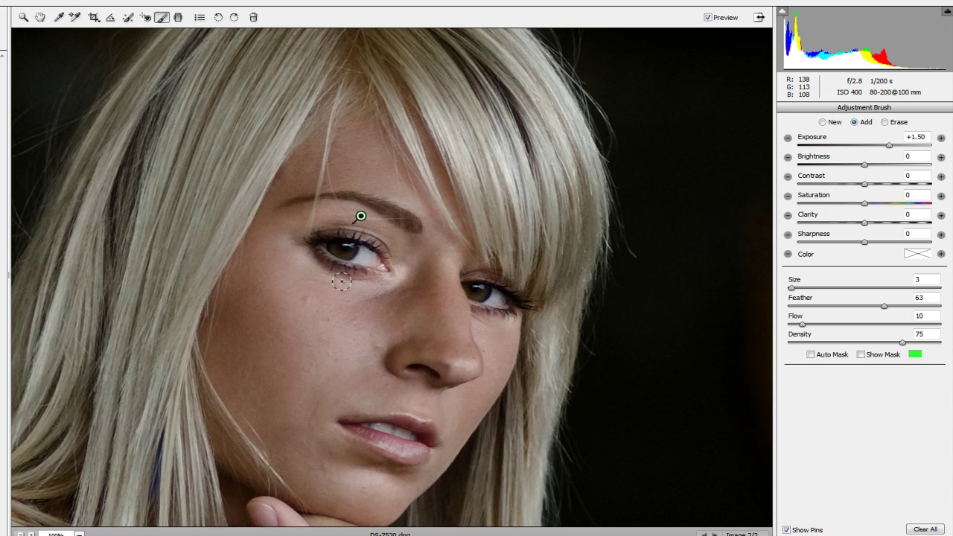
pyautogui.moveTo(383, 231)
pyautogui.mouseDown()
pyautogui.moveTo(327, 216)
pyautogui.moveTo(287, 231)
pyautogui.mouseUp()
pyautogui.moveTo(484, 290); pyautogui.dragTo(488, 321)
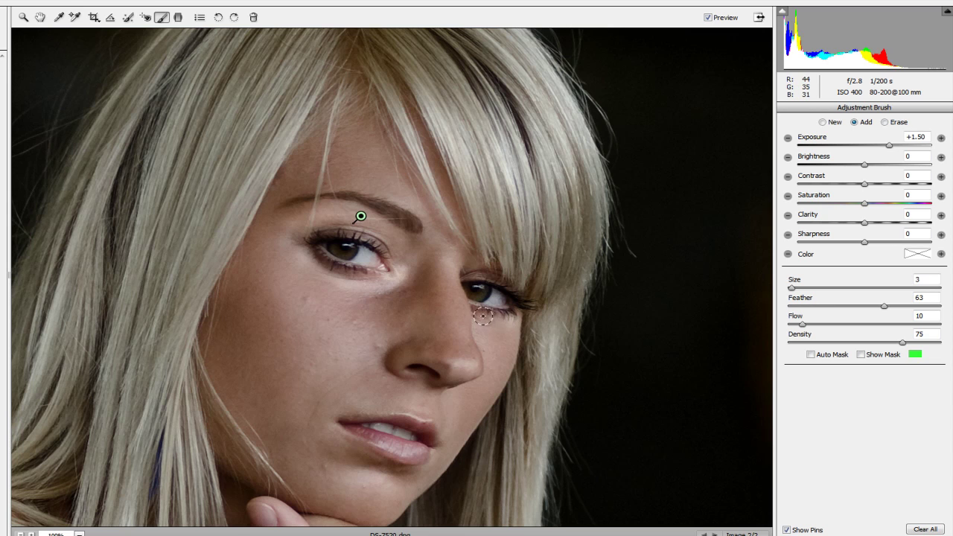
# Toggle Preview off and on to compare the photo with and without the eye brightening.
pyautogui.click(708, 17)
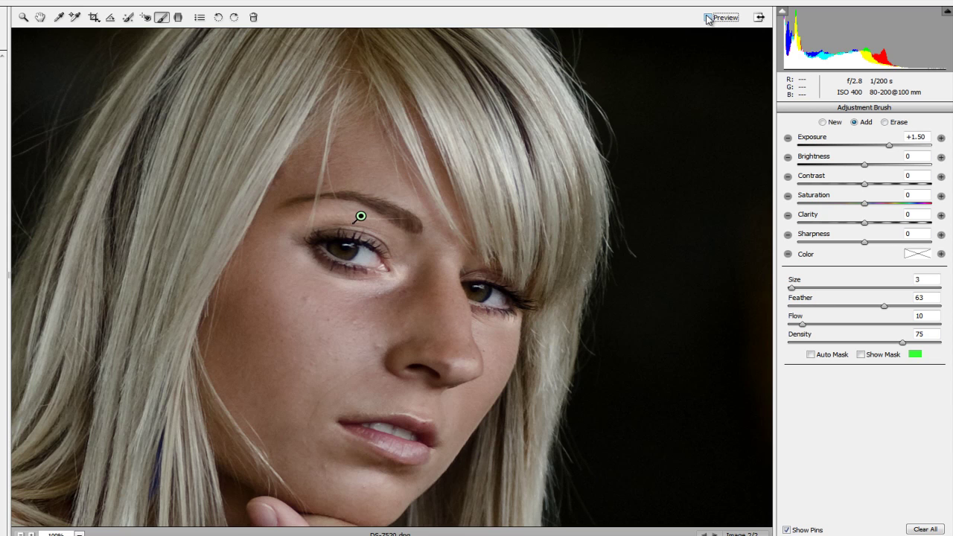
pyautogui.click(708, 18)
pyautogui.click(708, 18)
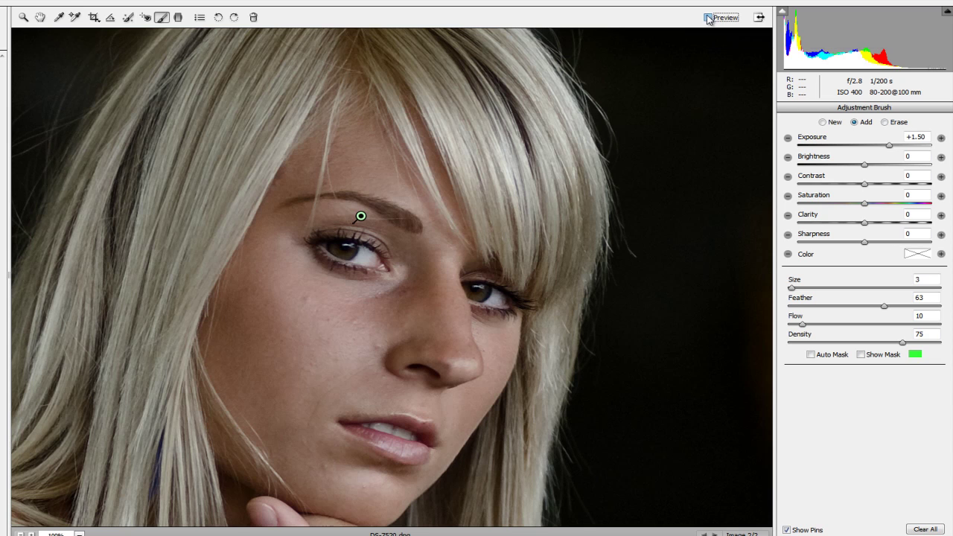
pyautogui.click(709, 18)
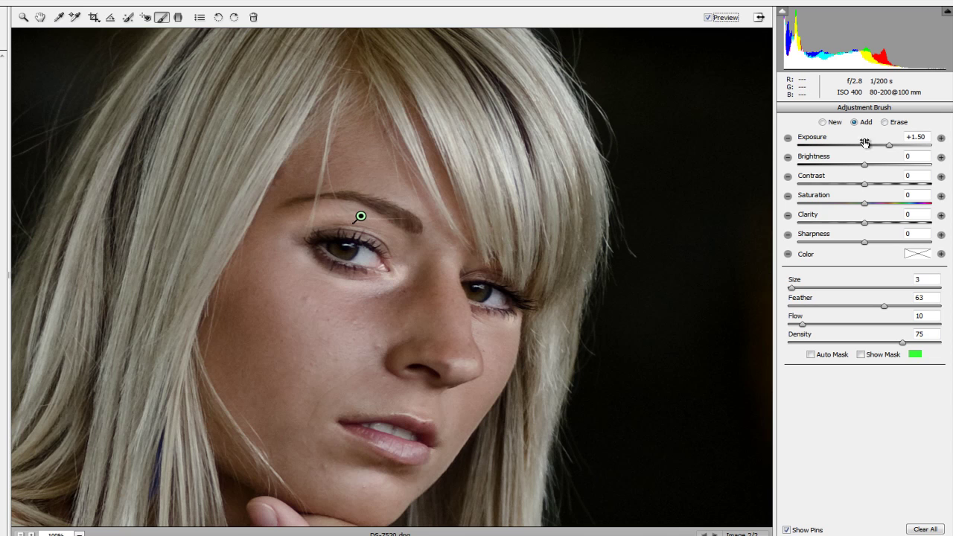
# Lower the eye adjustment's exposure to +0.50 and compare it before and after.
pyautogui.click(928, 137)
pyautogui.write('.50')
pyautogui.click(708, 17)
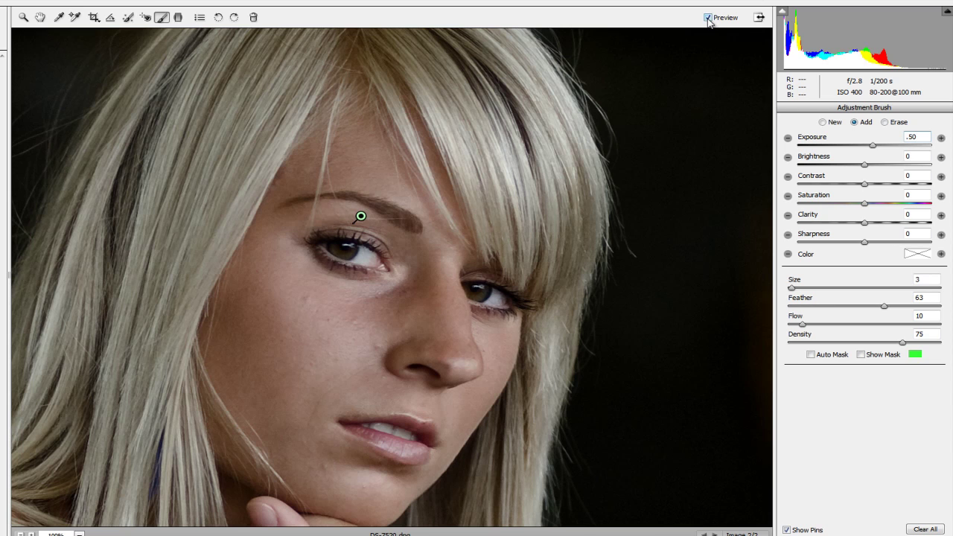
pyautogui.click(708, 19)
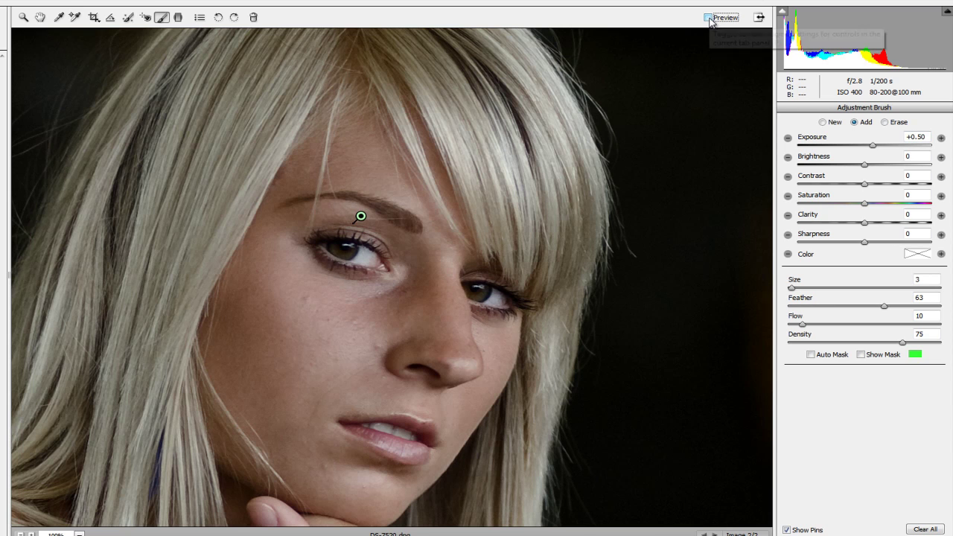
pyautogui.click(708, 18)
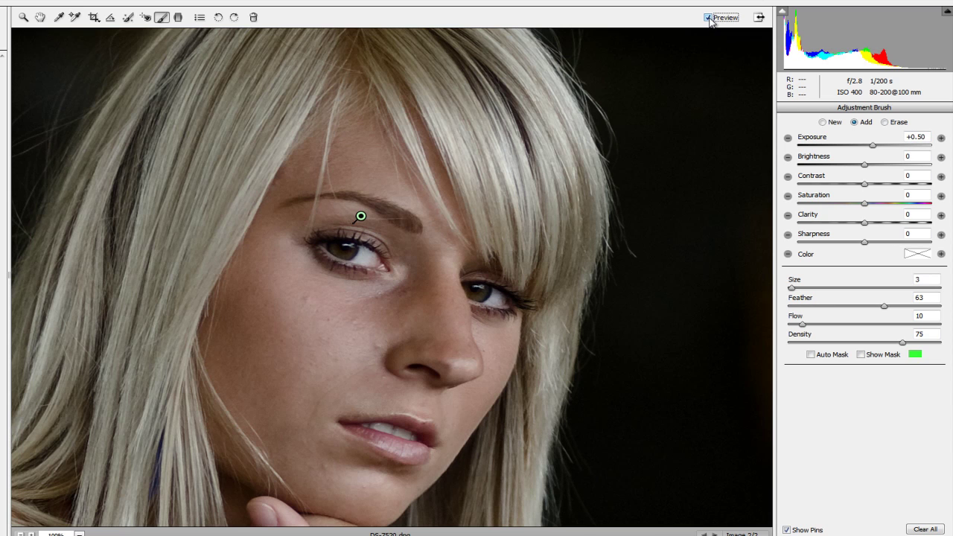
pyautogui.click(709, 18)
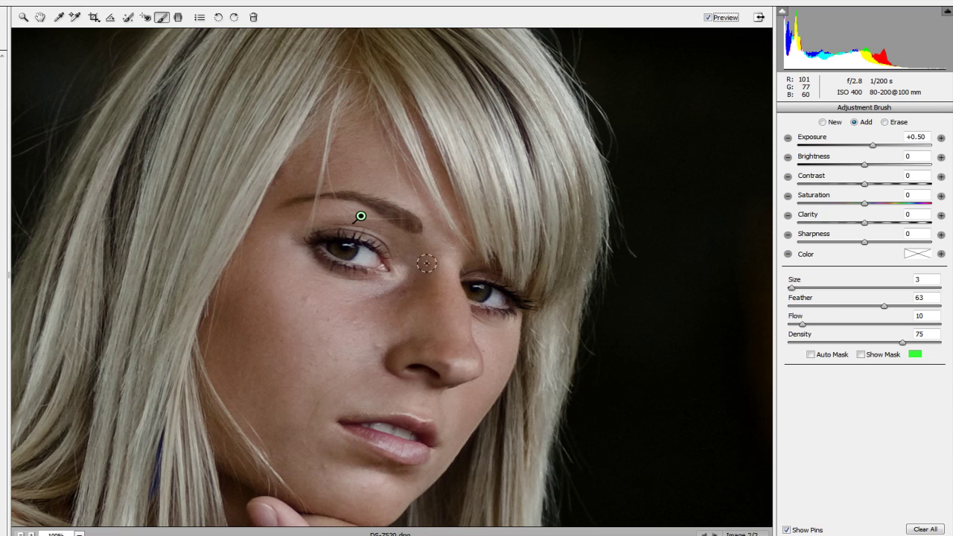
pyautogui.moveTo(420, 286)
pyautogui.mouseDown()
pyautogui.moveTo(408, 309)
pyautogui.moveTo(430, 277)
pyautogui.moveTo(410, 299)
pyautogui.moveTo(420, 253)
pyautogui.moveTo(412, 293)
pyautogui.moveTo(385, 304)
pyautogui.moveTo(408, 278)
pyautogui.moveTo(404, 298)
pyautogui.moveTo(496, 326)
pyautogui.mouseUp()
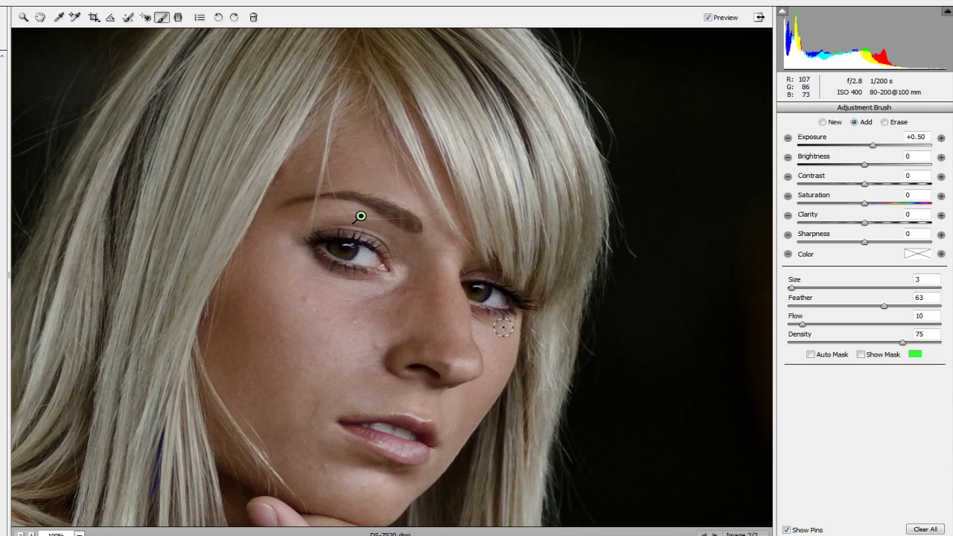
pyautogui.click(709, 18)
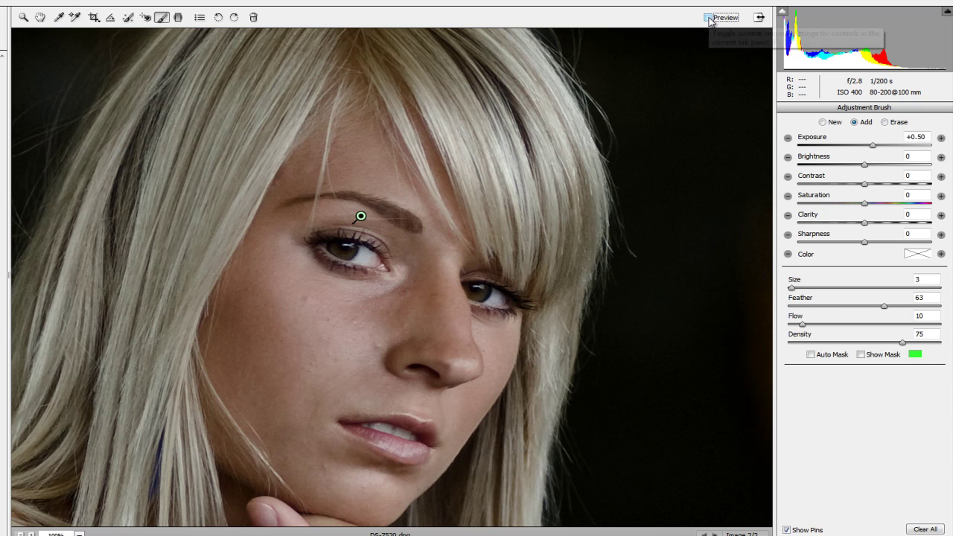
pyautogui.click(709, 17)
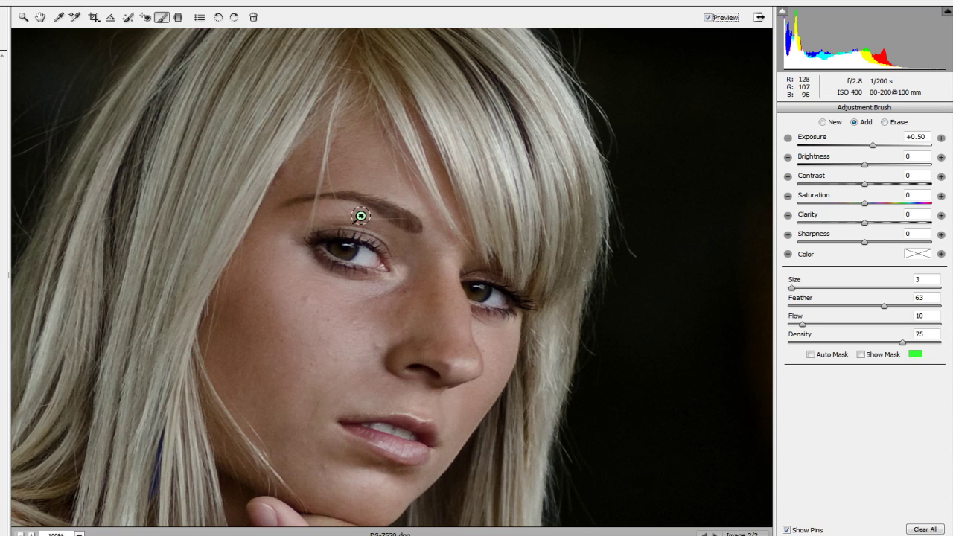
# Turn on Show Mask to see the green overlay on the painted eye areas.
pyautogui.moveTo(361, 216)
pyautogui.click(862, 355)
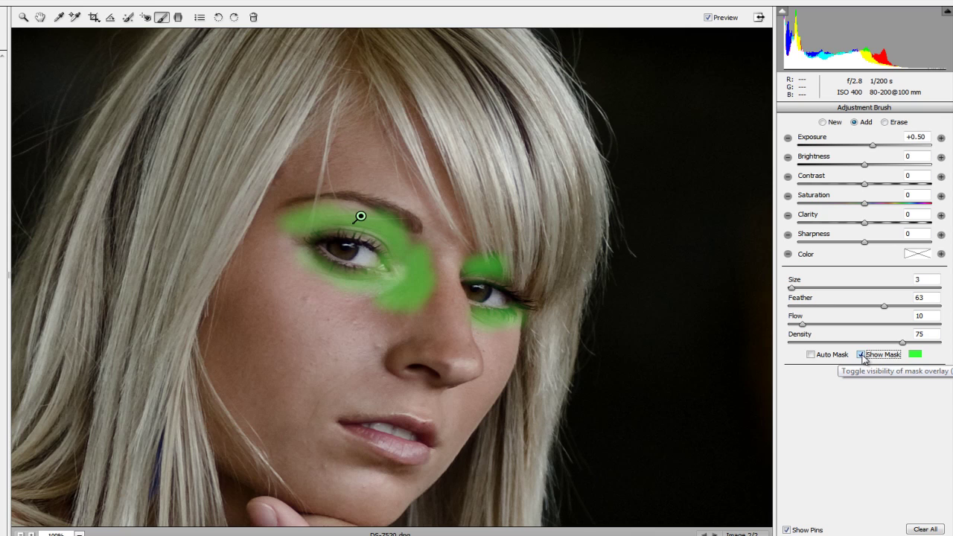
pyautogui.click(916, 356)
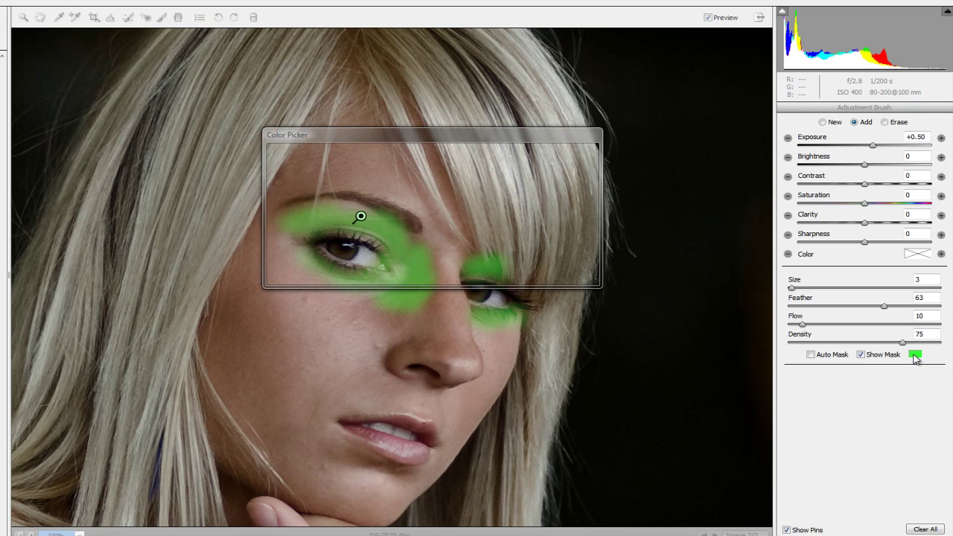
pyautogui.moveTo(469, 141); pyautogui.dragTo(628, 100)
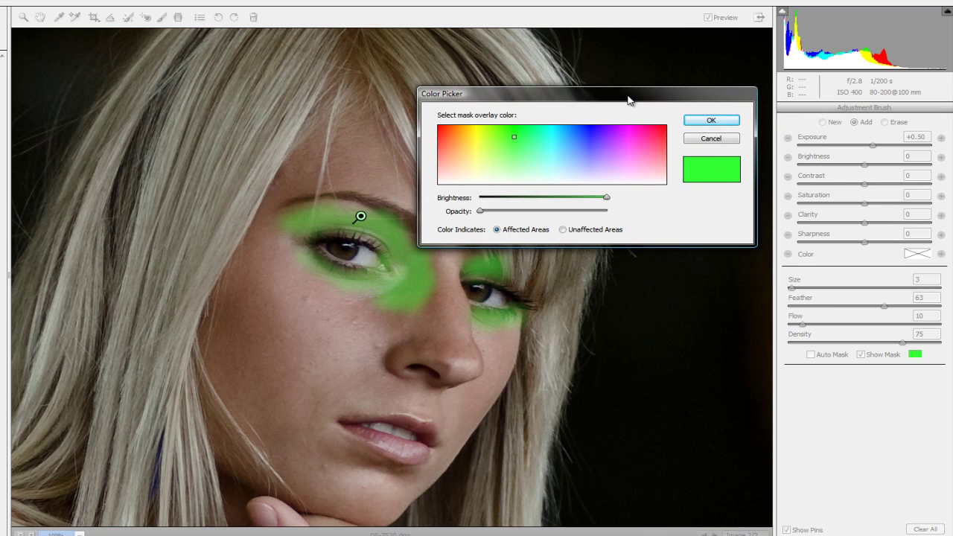
pyautogui.click(443, 131)
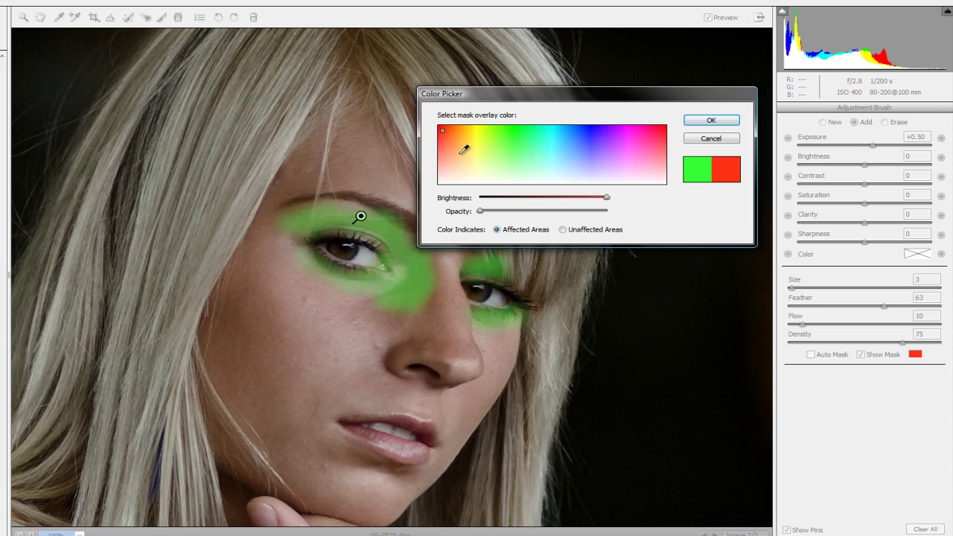
pyautogui.click(592, 146)
pyautogui.click(515, 142)
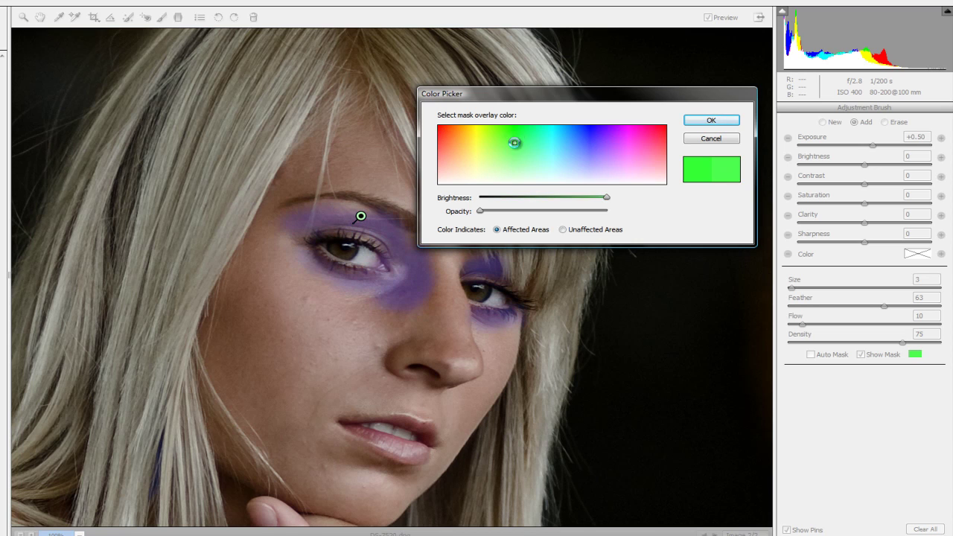
pyautogui.click(727, 124)
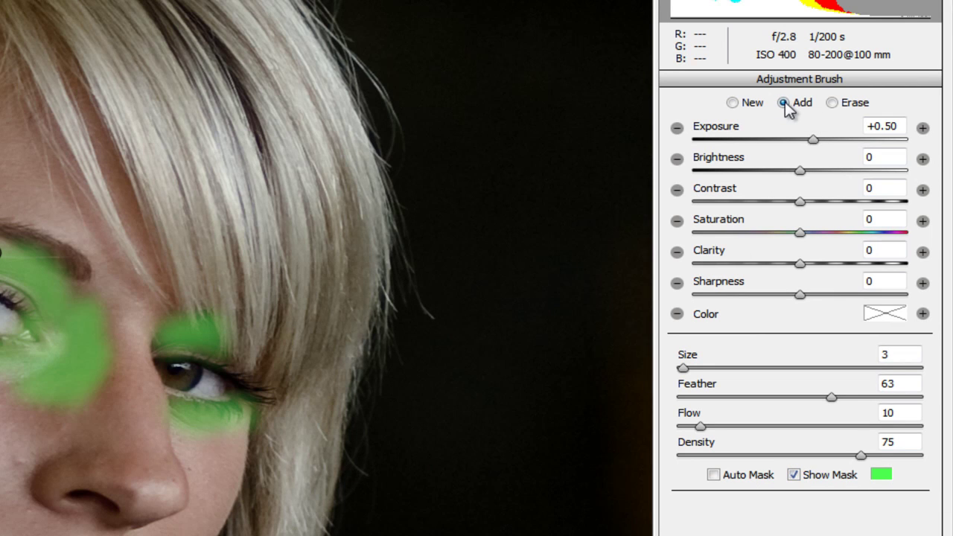
# In Erase mode at Flow 29, remove mask spill near the eye's outer corner, then hide the mask.
pyautogui.click(832, 103)
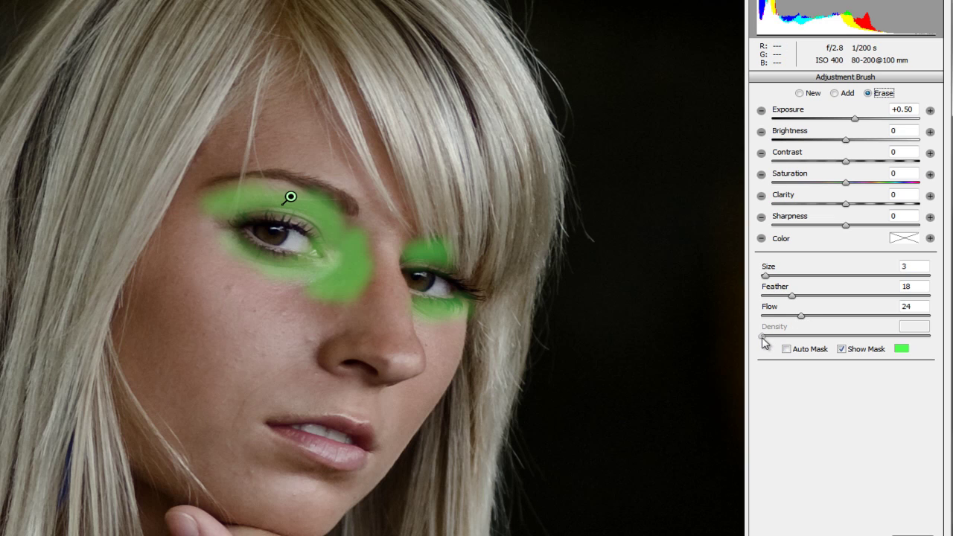
pyautogui.moveTo(799, 319)
pyautogui.mouseDown()
pyautogui.moveTo(785, 318)
pyautogui.moveTo(807, 316)
pyautogui.mouseUp()
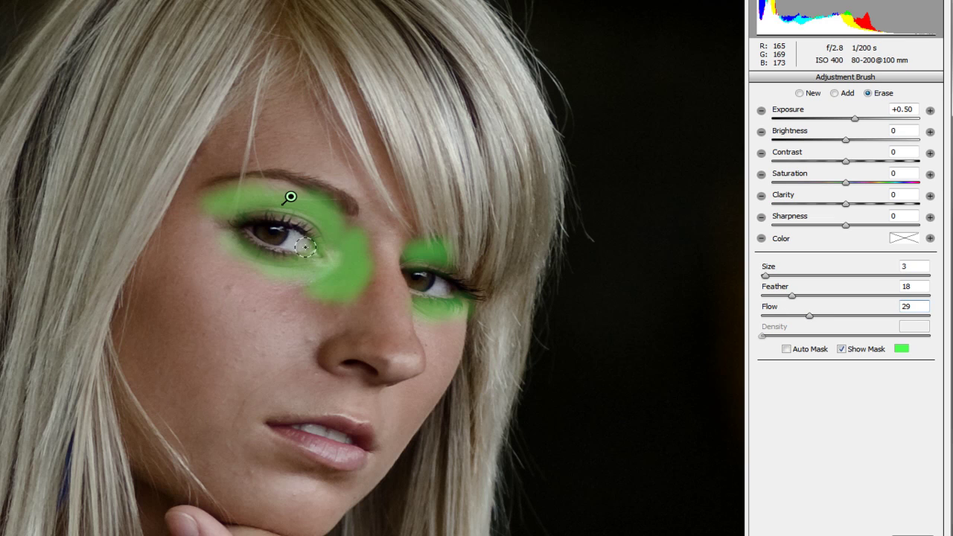
pyautogui.moveTo(306, 248); pyautogui.dragTo(302, 237)
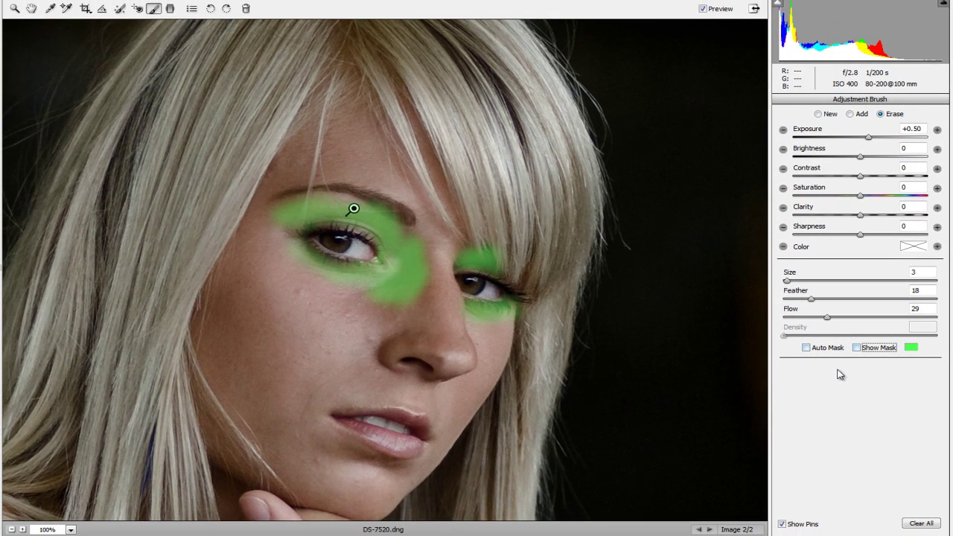
pyautogui.click(842, 349)
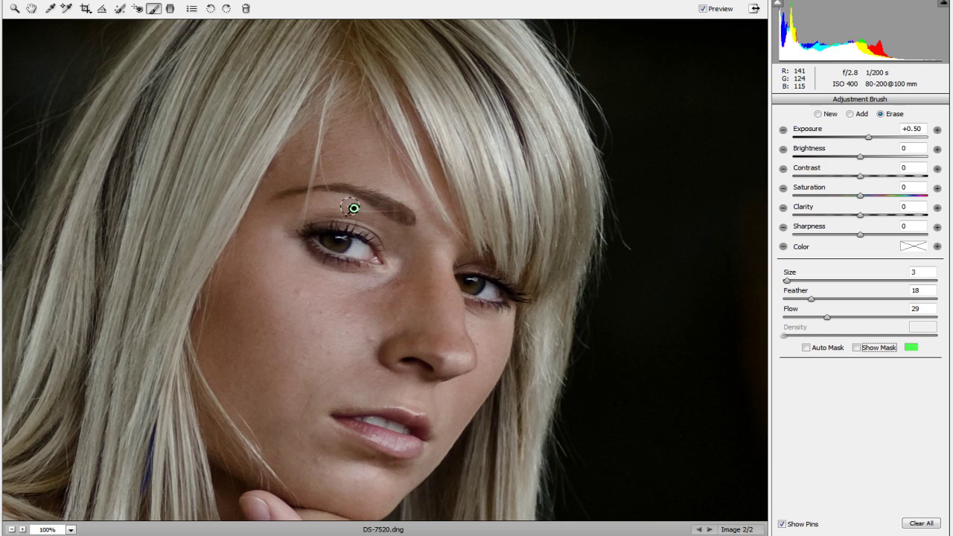
# Hide the adjustment pins and fit the whole photo in view.
pyautogui.click(783, 525)
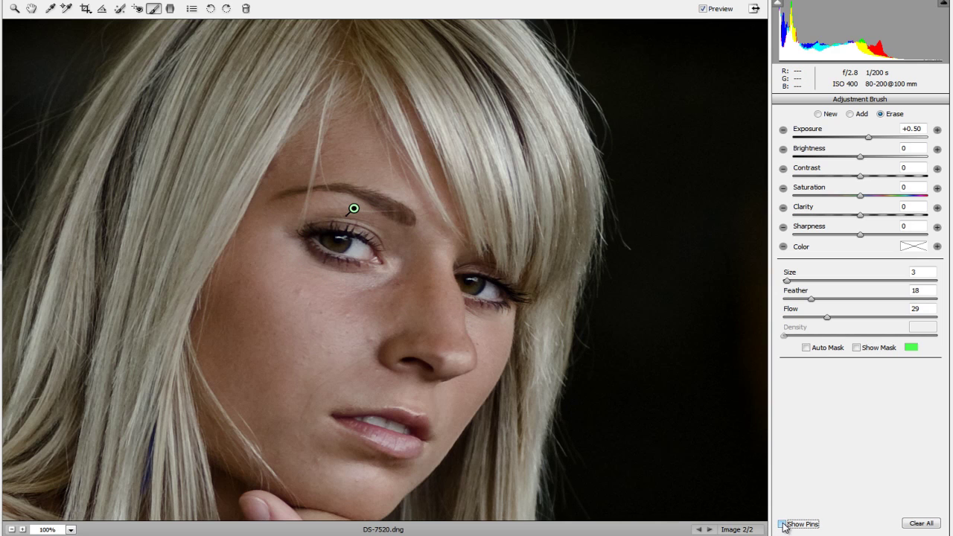
pyautogui.click(710, 13)
pyautogui.click(710, 13)
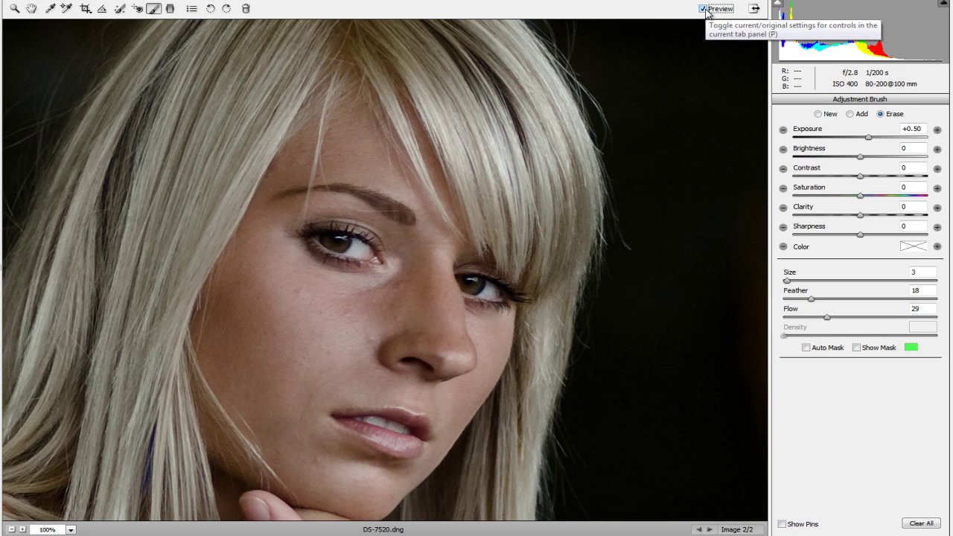
pyautogui.click(71, 530)
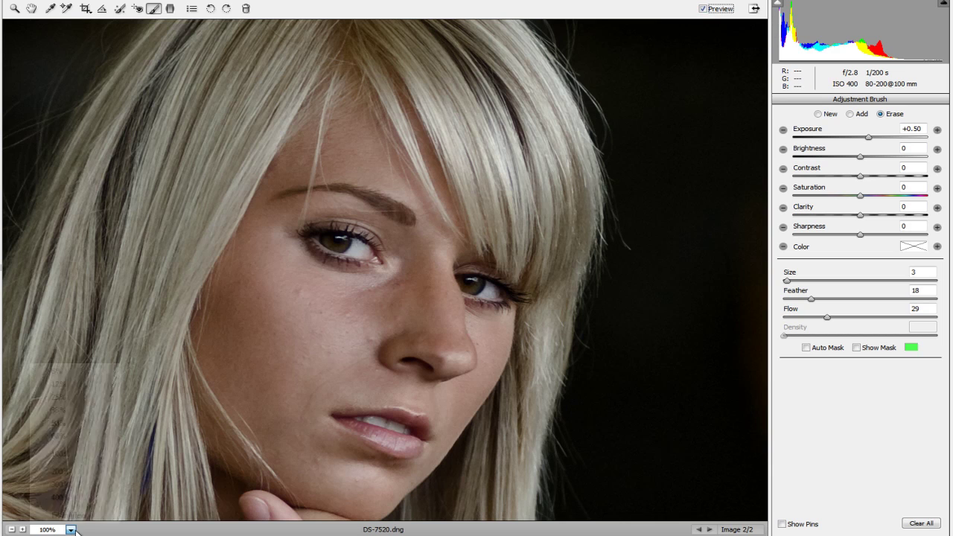
pyautogui.click(73, 513)
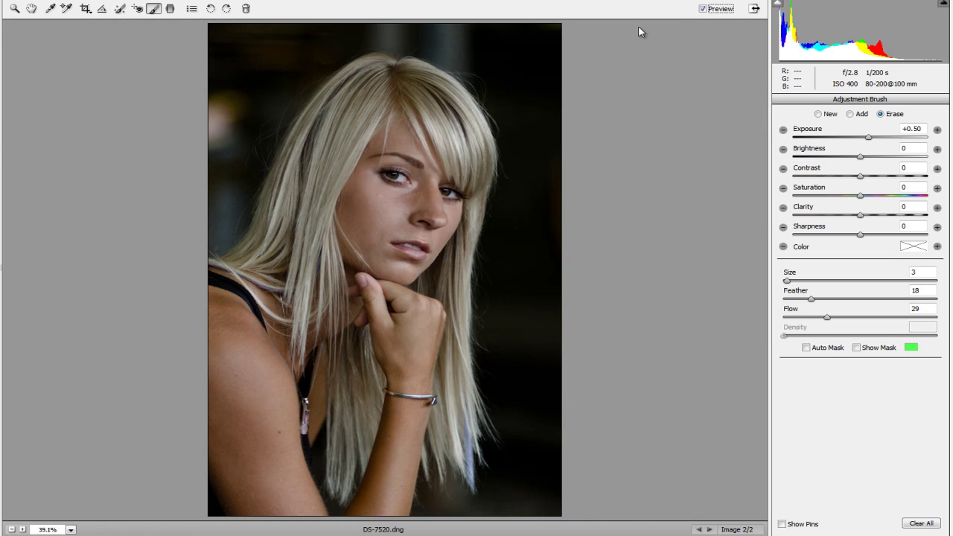
# Compare the brightened eyes with Preview off and on across the full portrait.
pyautogui.click(703, 9)
pyautogui.click(703, 9)
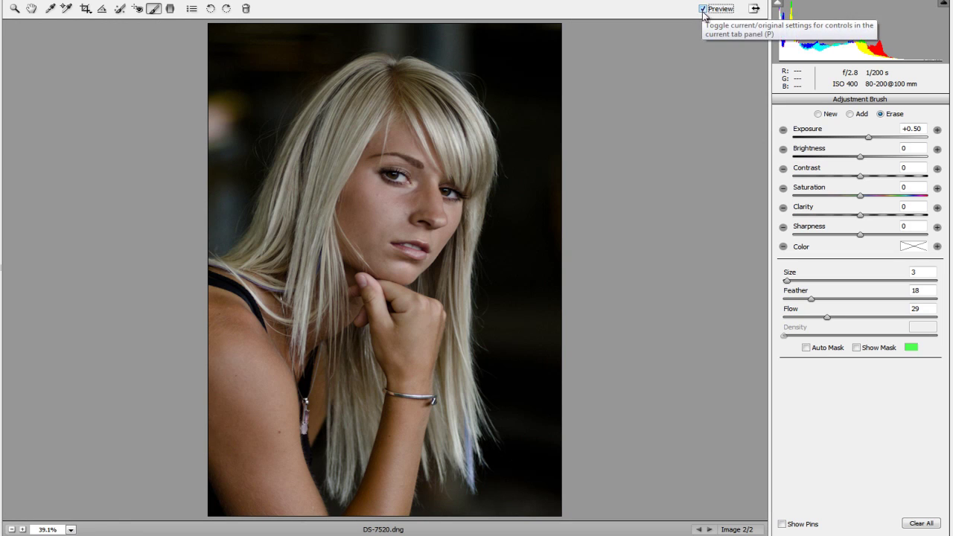
pyautogui.click(703, 10)
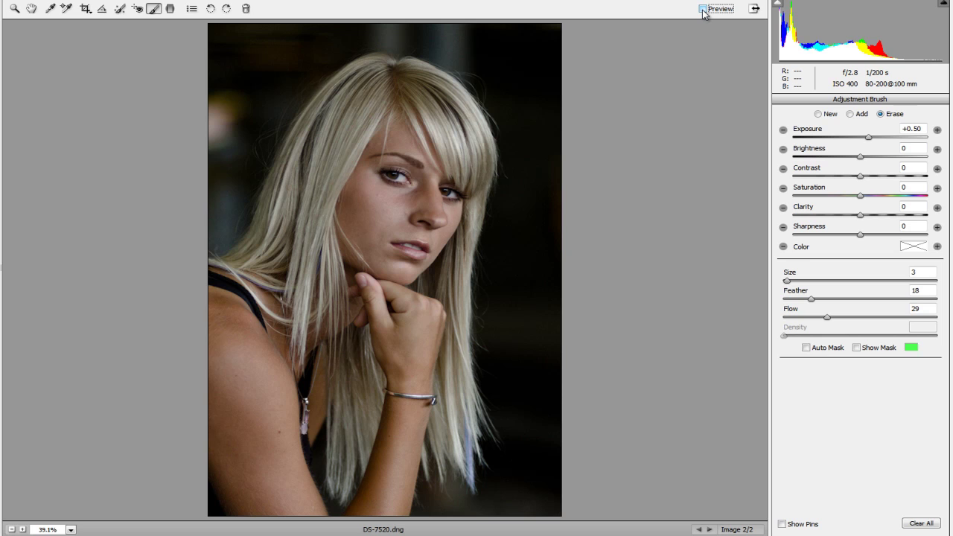
pyautogui.click(703, 11)
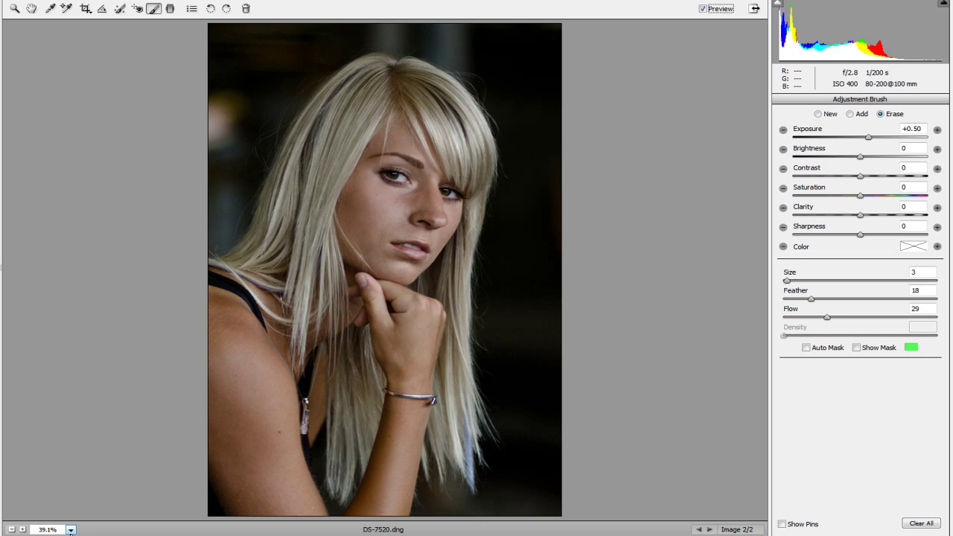
pyautogui.click(71, 530)
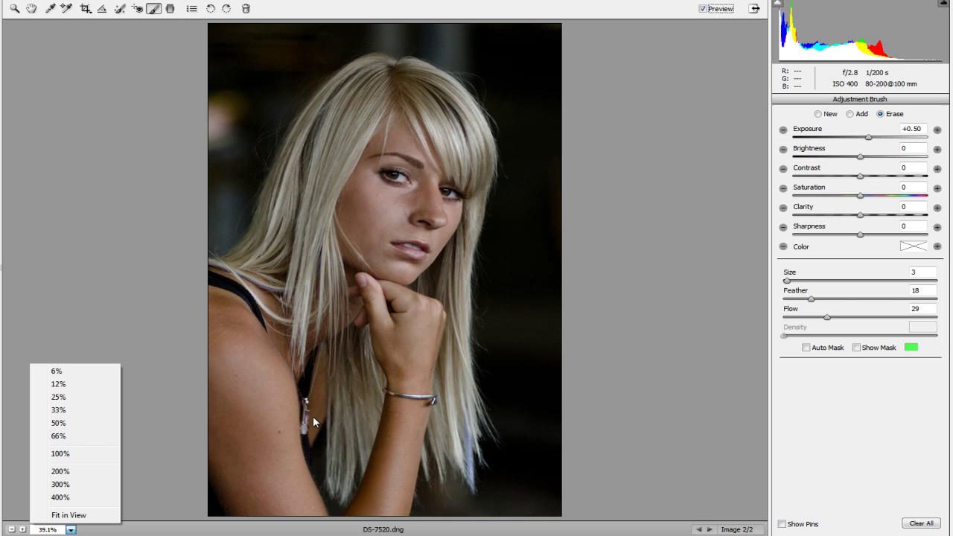
# Zoom to 66.7% and pan to centre the face.
pyautogui.click(138, 313)
pyautogui.hotkey('ctrl', '+')
pyautogui.hotkey('ctrl', '+')
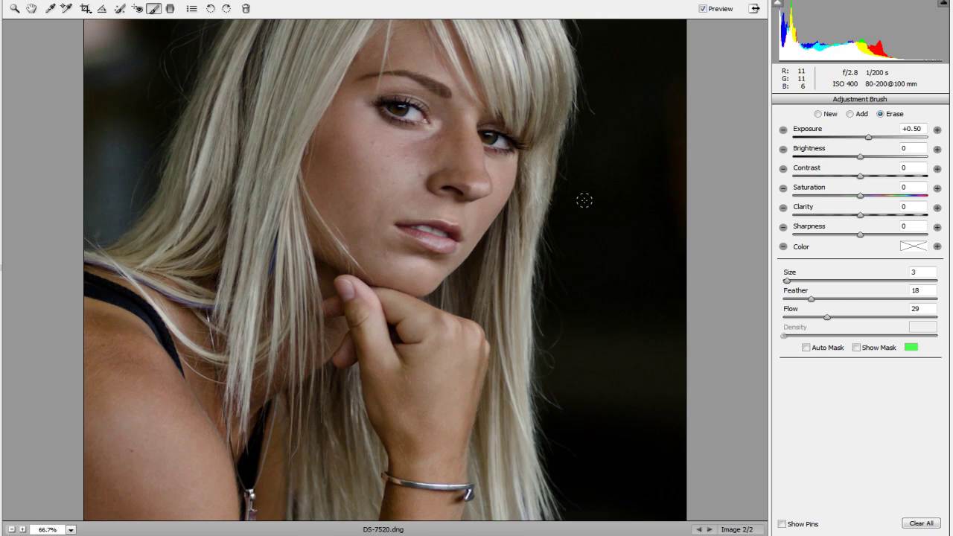
pyautogui.moveTo(547, 175); pyautogui.dragTo(538, 309)
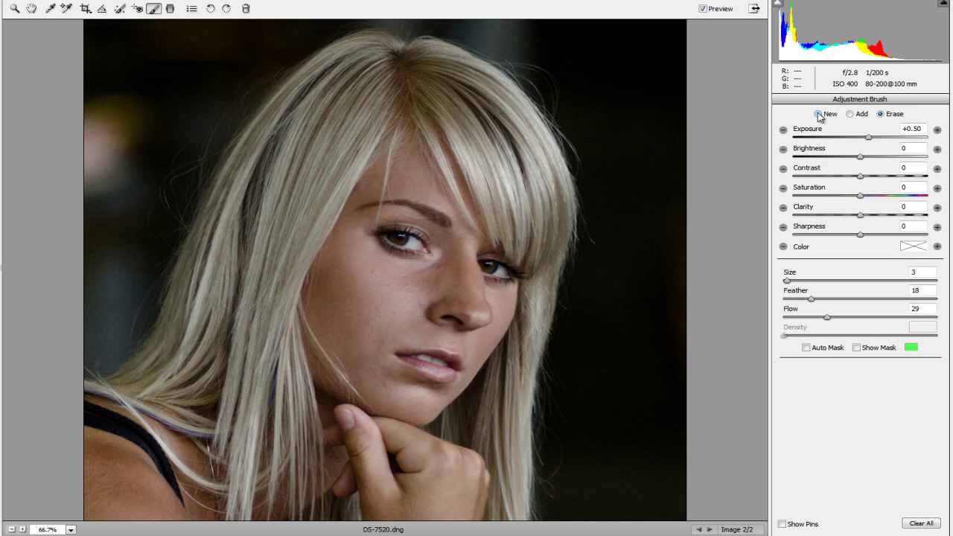
# Show the eye adjustment's pin, then switch the brush to New for a fresh adjustment.
pyautogui.click(853, 116)
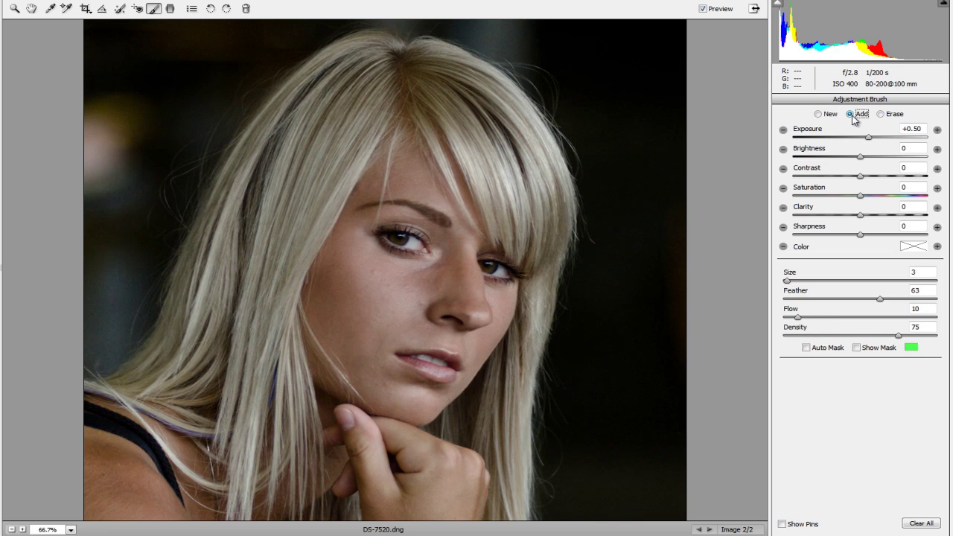
pyautogui.click(782, 524)
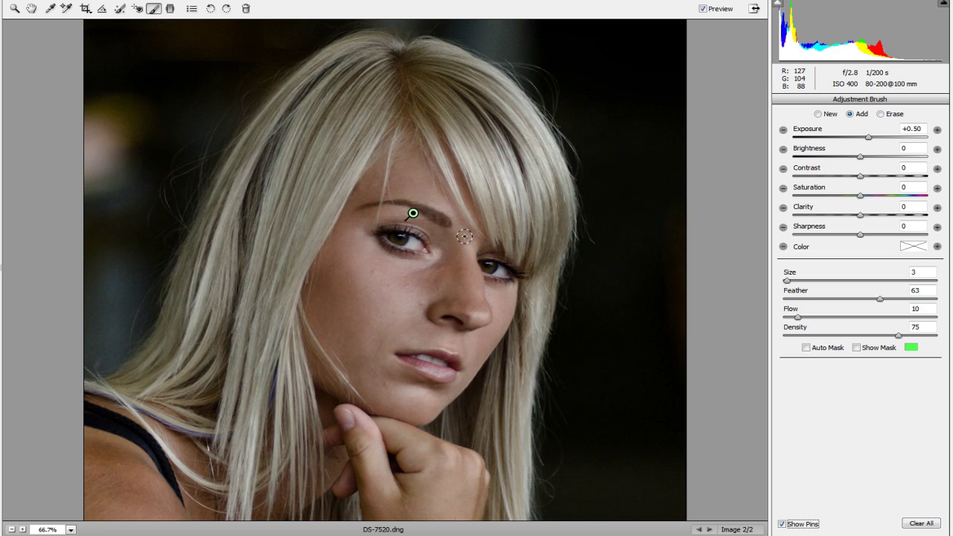
pyautogui.moveTo(413, 214)
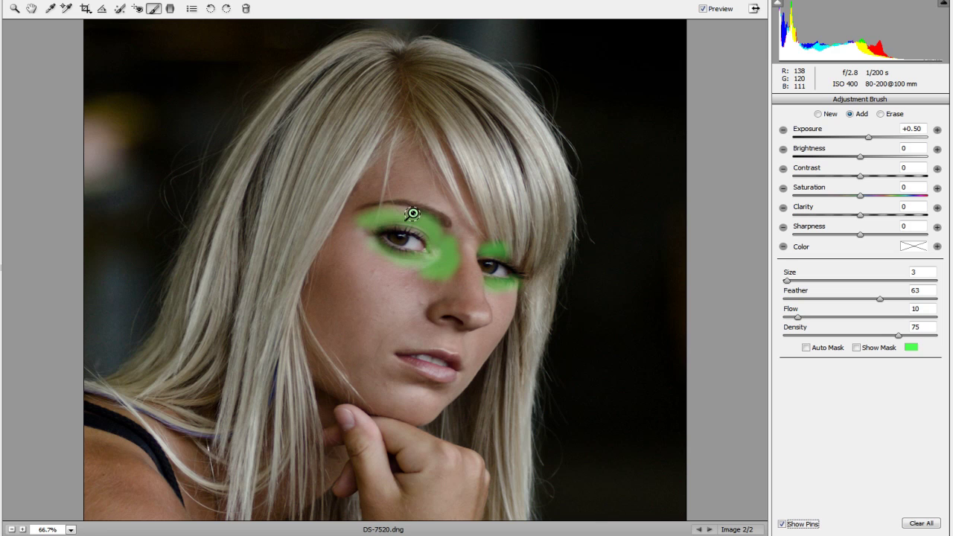
pyautogui.click(817, 114)
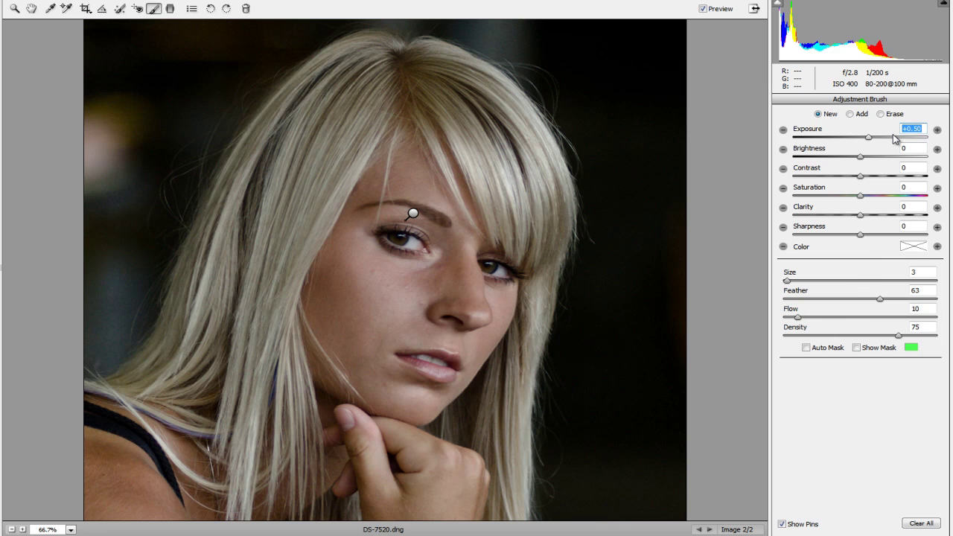
# Set exposure +1.50, density 65 and feather 74, and brighten the bangs and nearby strands.
pyautogui.write('1.5')
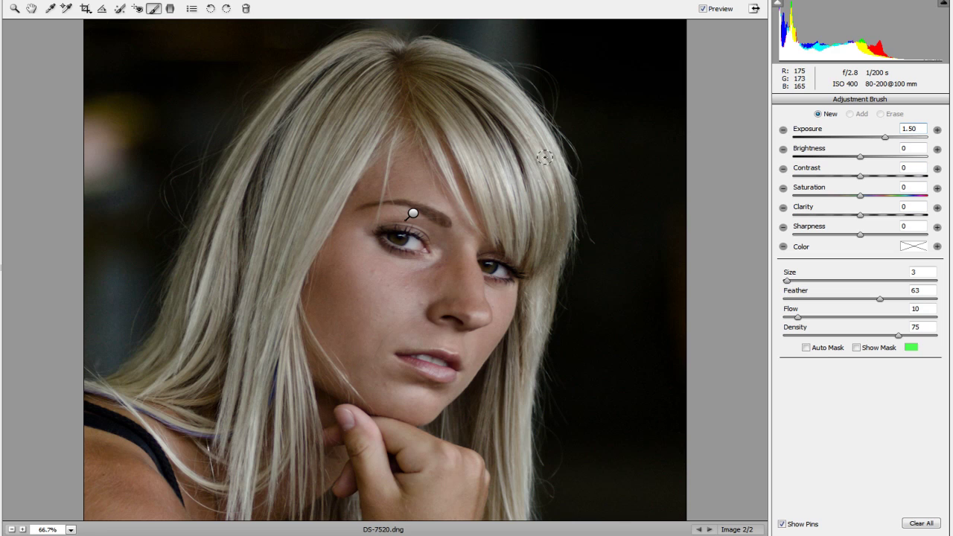
pyautogui.moveTo(899, 338); pyautogui.dragTo(885, 338)
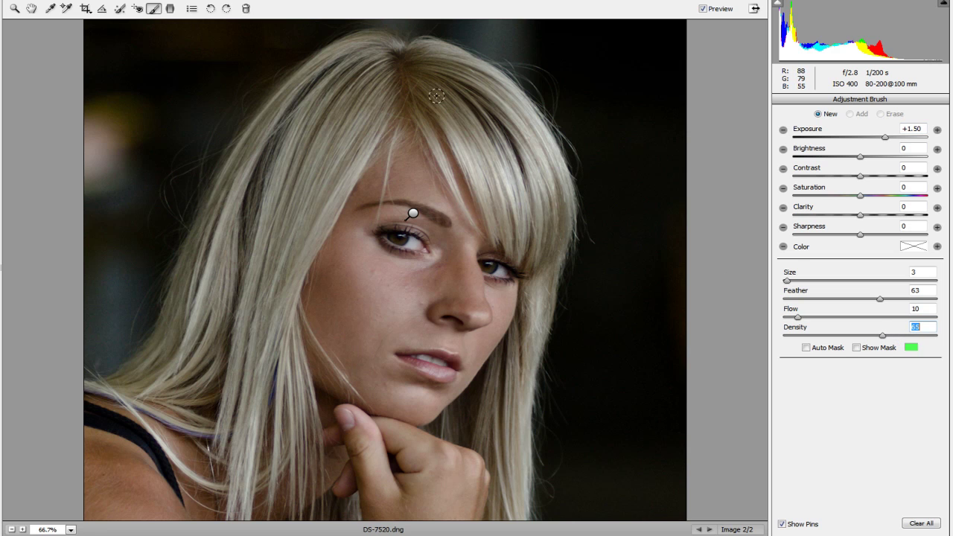
pyautogui.moveTo(476, 166)
pyautogui.mouseDown()
pyautogui.moveTo(485, 175)
pyautogui.moveTo(476, 127)
pyautogui.mouseUp()
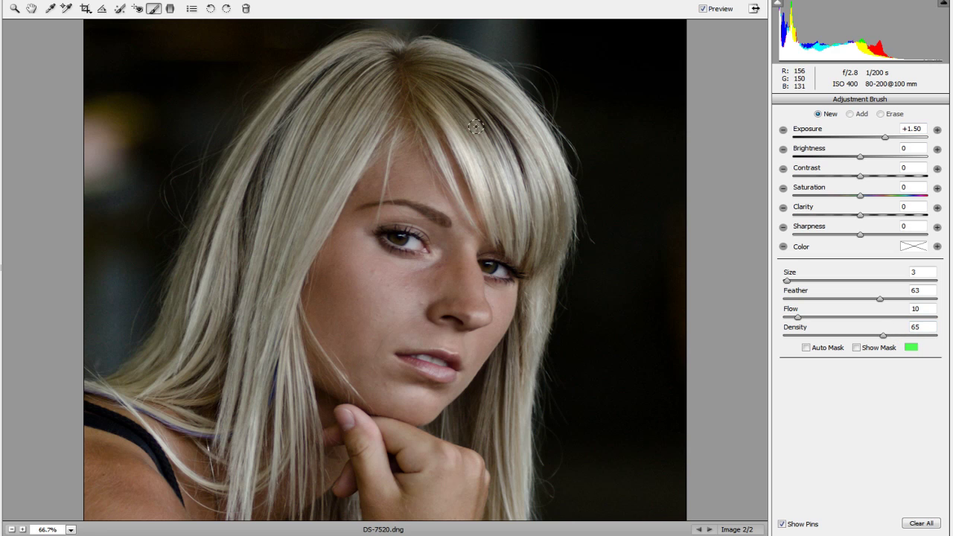
pyautogui.click(897, 299)
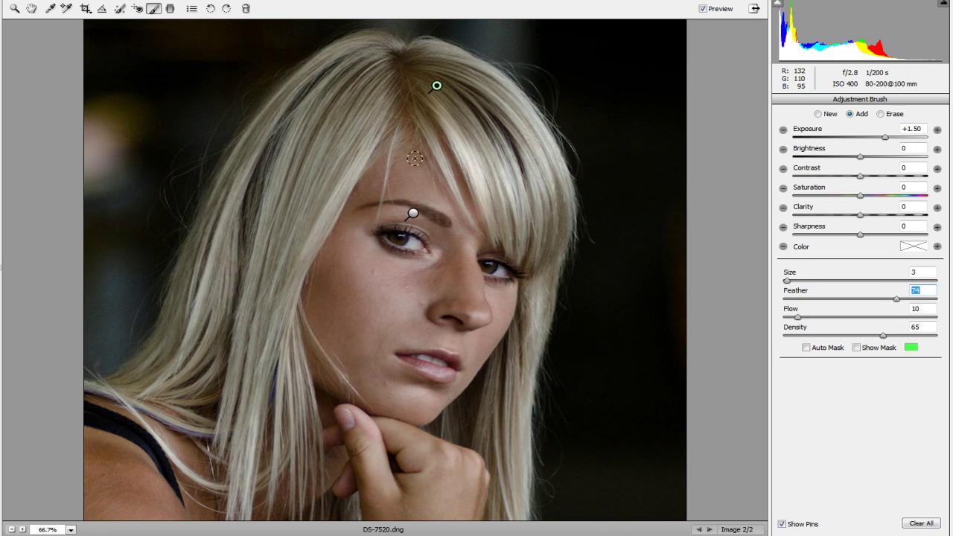
pyautogui.moveTo(359, 141)
pyautogui.mouseDown()
pyautogui.moveTo(291, 213)
pyautogui.moveTo(313, 112)
pyautogui.moveTo(324, 101)
pyautogui.moveTo(296, 117)
pyautogui.moveTo(269, 334)
pyautogui.mouseUp()
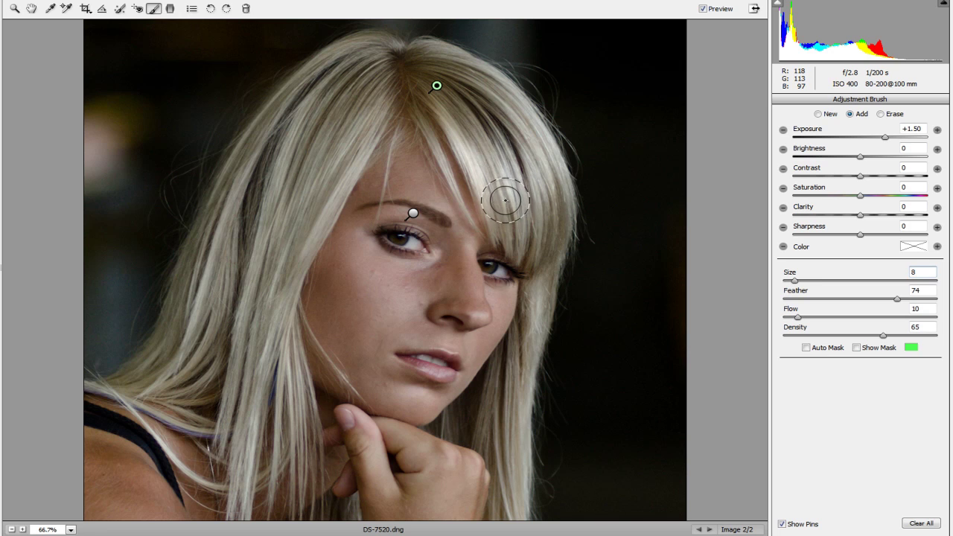
pyautogui.moveTo(505, 200)
pyautogui.mouseDown()
pyautogui.moveTo(514, 161)
pyautogui.moveTo(551, 249)
pyautogui.mouseUp()
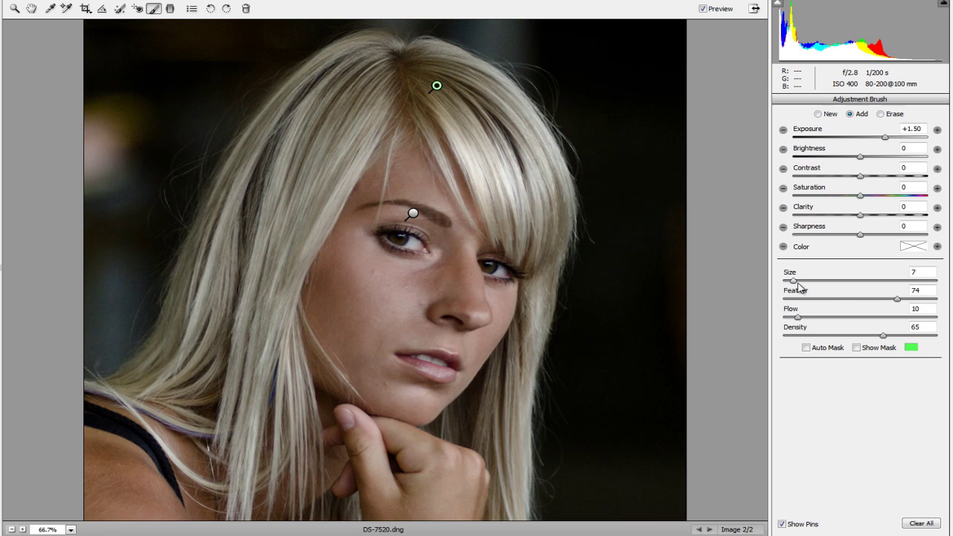
# Shrink the brush to size 3 and brighten hair strands on both sides and near the hairline.
pyautogui.press('[')
pyautogui.press('[')
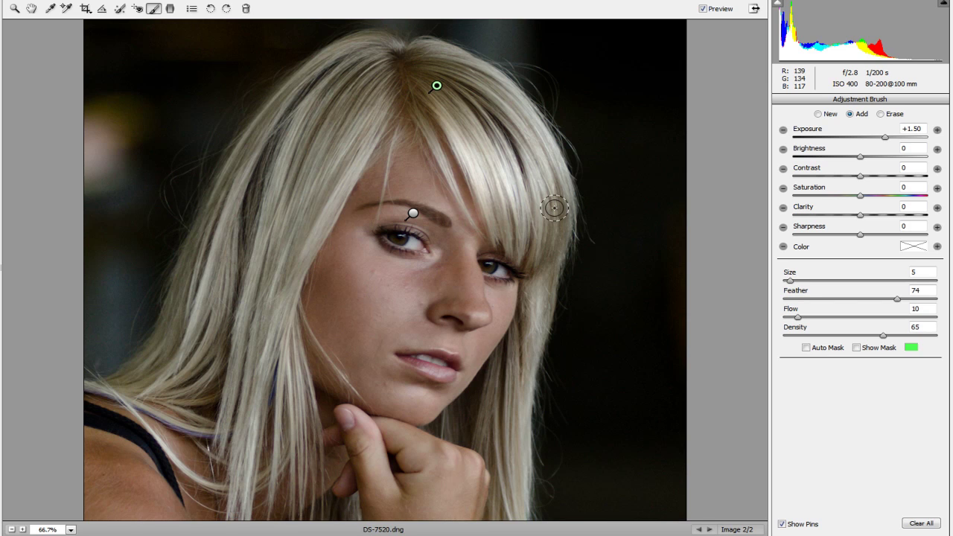
pyautogui.press('[')
pyautogui.press('[')
pyautogui.moveTo(512, 427)
pyautogui.mouseDown()
pyautogui.moveTo(512, 479)
pyautogui.moveTo(509, 347)
pyautogui.moveTo(506, 458)
pyautogui.mouseUp()
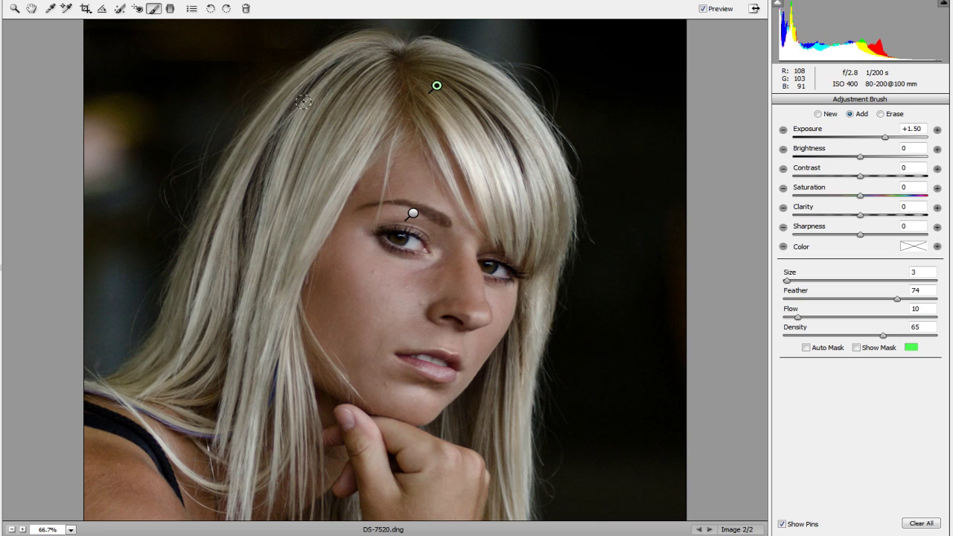
pyautogui.moveTo(288, 96)
pyautogui.mouseDown()
pyautogui.moveTo(248, 155)
pyautogui.moveTo(197, 317)
pyautogui.mouseUp()
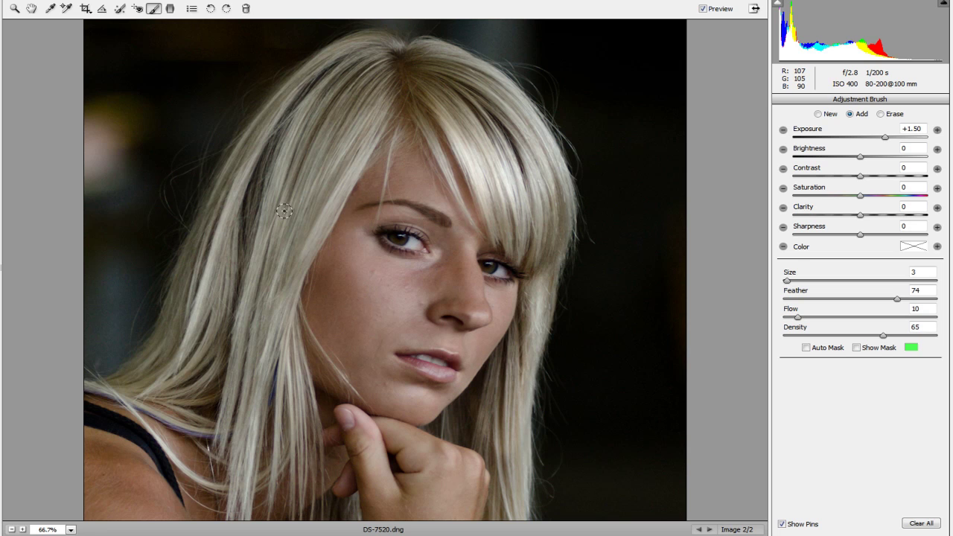
pyautogui.moveTo(257, 307); pyautogui.dragTo(252, 477)
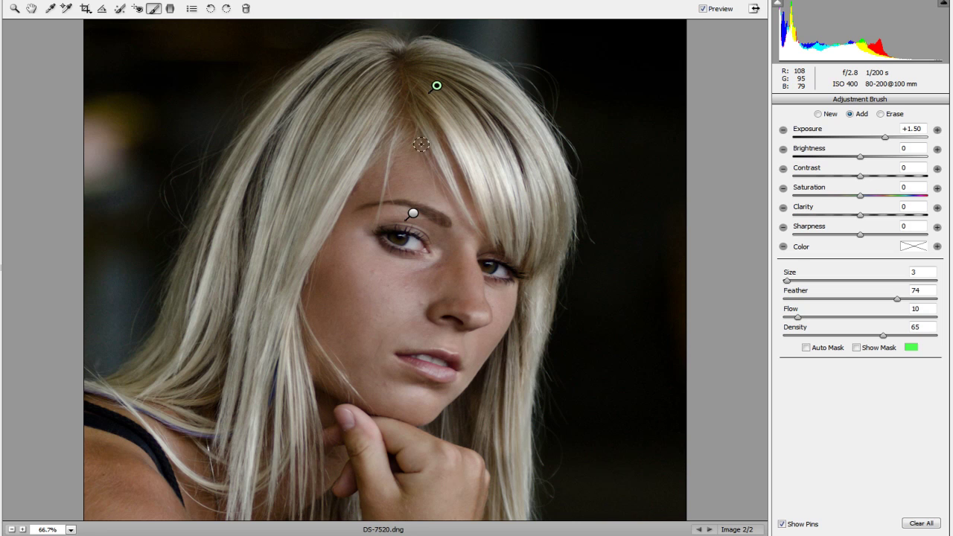
pyautogui.moveTo(421, 144)
pyautogui.mouseDown()
pyautogui.moveTo(468, 207)
pyautogui.moveTo(385, 48)
pyautogui.moveTo(345, 53)
pyautogui.moveTo(260, 142)
pyautogui.moveTo(184, 303)
pyautogui.mouseUp()
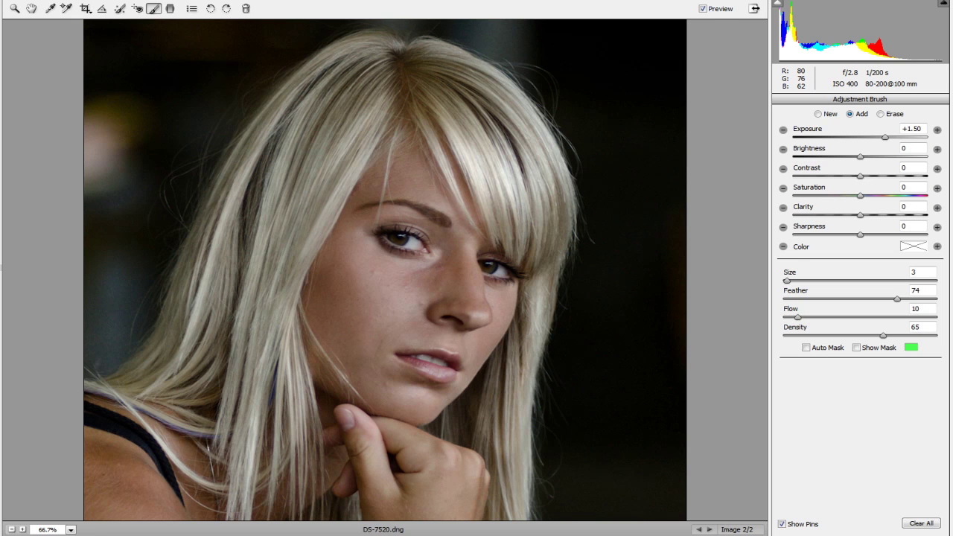
# Compare the hair brightening with Preview off and on, fit the portrait in view, and hide pins.
pyautogui.click(707, 11)
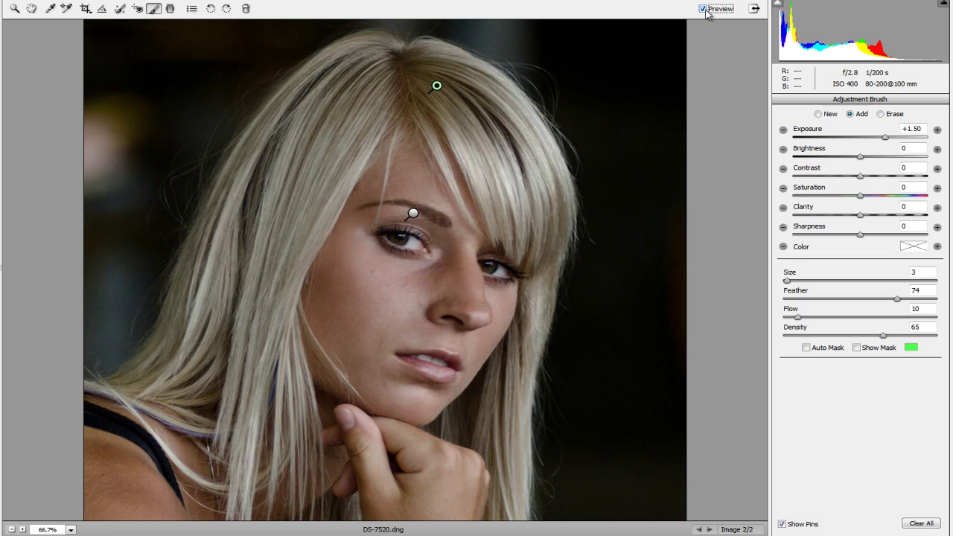
pyautogui.click(707, 10)
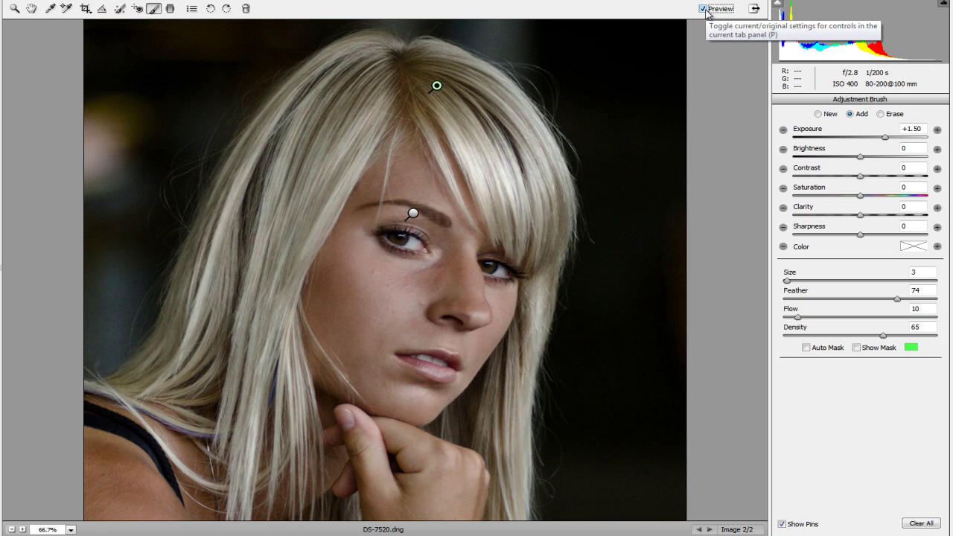
pyautogui.click(71, 530)
pyautogui.click(69, 516)
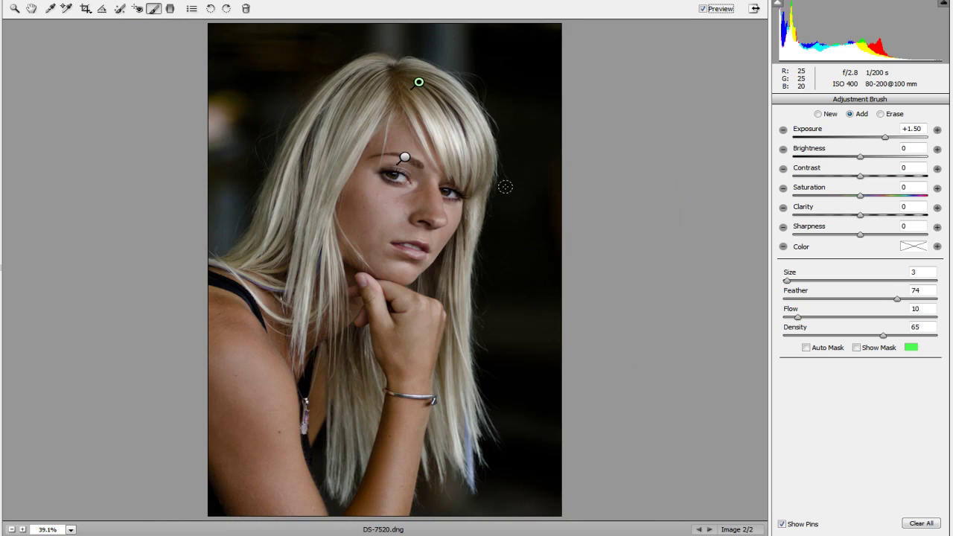
pyautogui.click(783, 524)
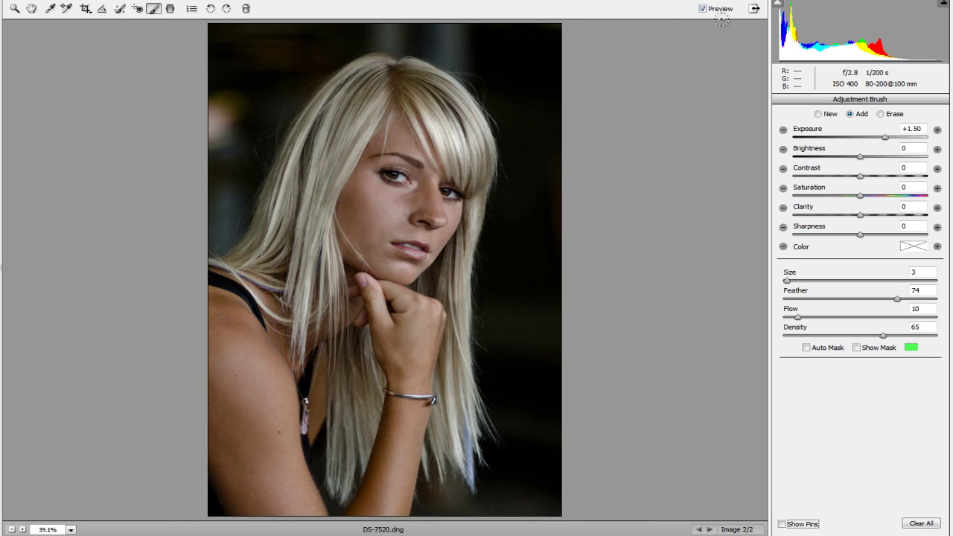
# Lower the hair adjustment's exposure to +0.50 and compare it with Preview off and on.
pyautogui.click(919, 130)
pyautogui.write('.50')
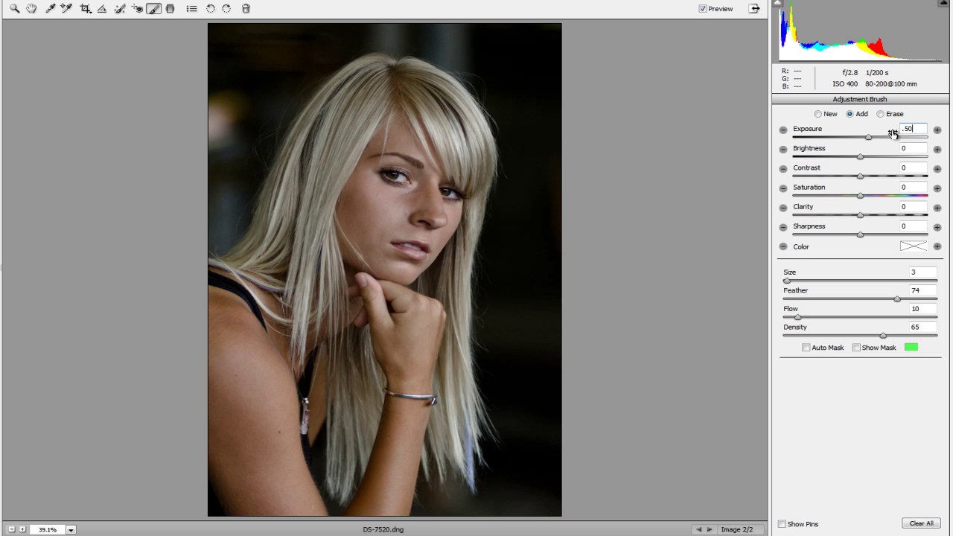
pyautogui.click(703, 9)
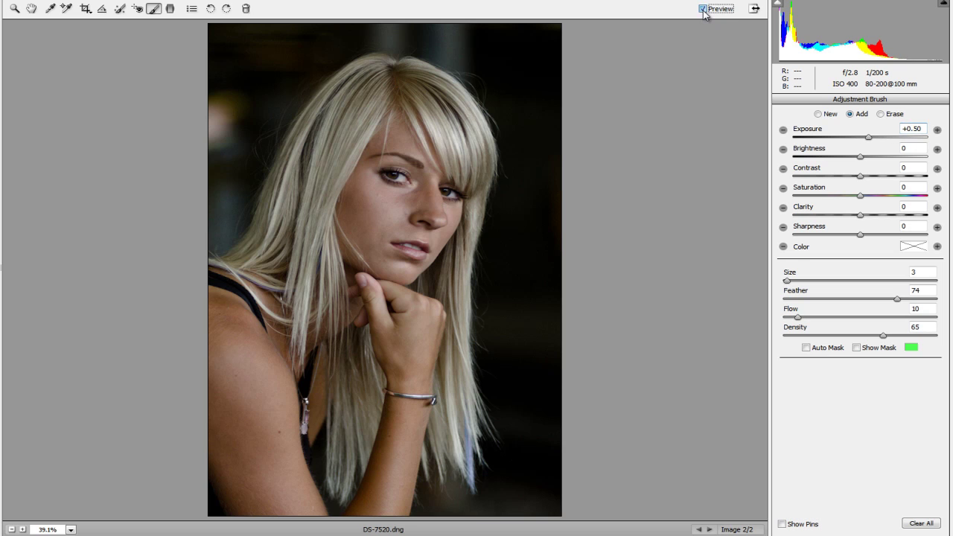
pyautogui.click(702, 11)
pyautogui.click(703, 9)
pyautogui.click(702, 9)
pyautogui.click(703, 10)
pyautogui.click(702, 9)
# Show the adjustment pins and the hair adjustment's green mask overlay.
pyautogui.click(782, 525)
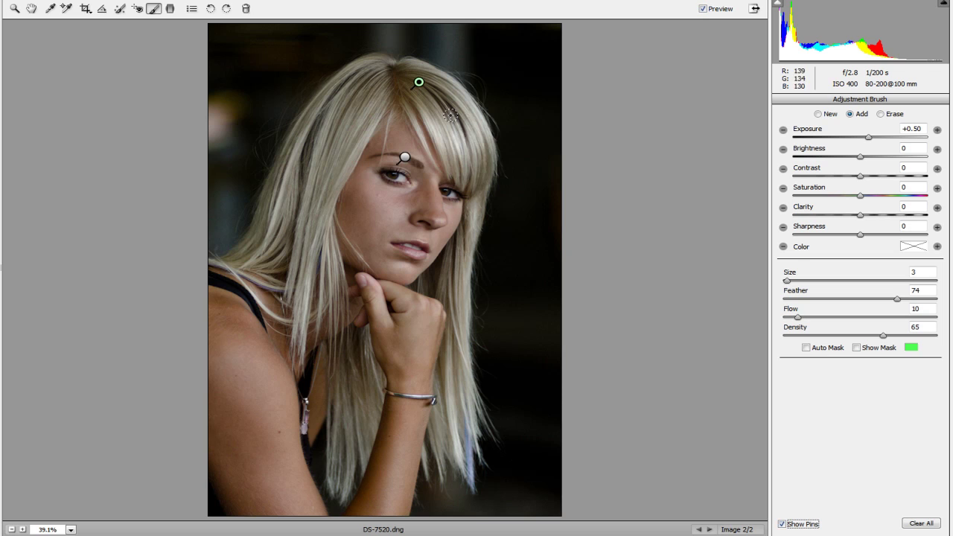
pyautogui.moveTo(419, 82)
pyautogui.click(860, 351)
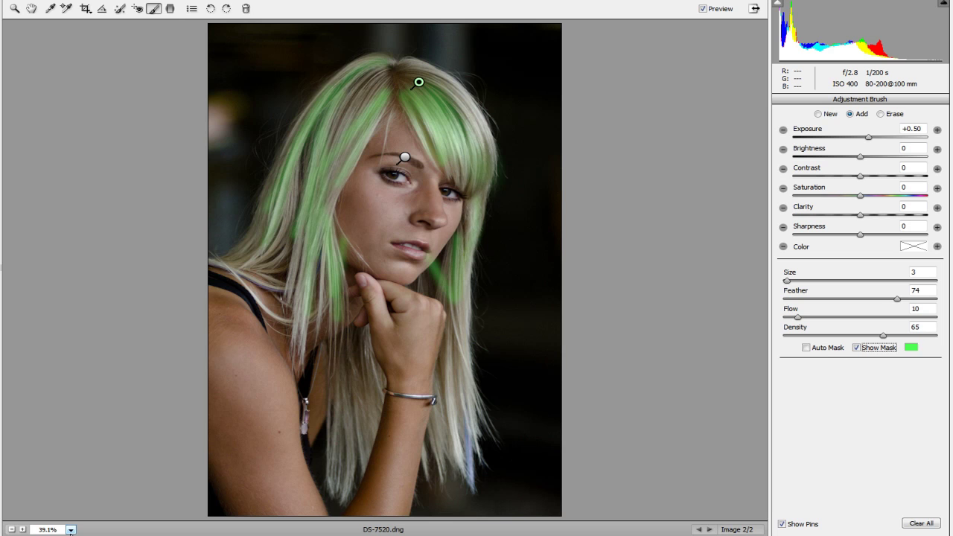
# At 200% zoom, erase the hair-mask spill along the jaw and below the right lip corner.
pyautogui.click(70, 529)
pyautogui.click(68, 473)
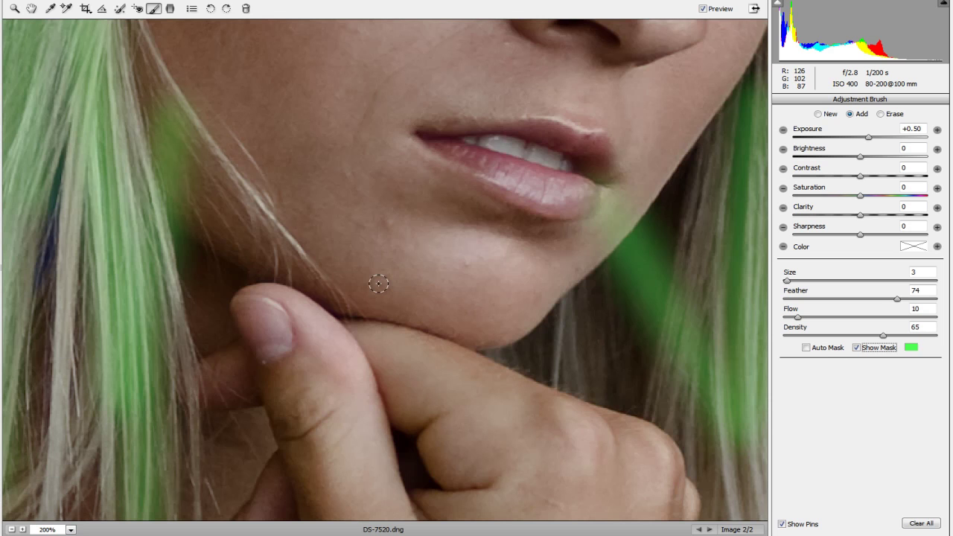
pyautogui.moveTo(313, 192); pyautogui.dragTo(440, 330)
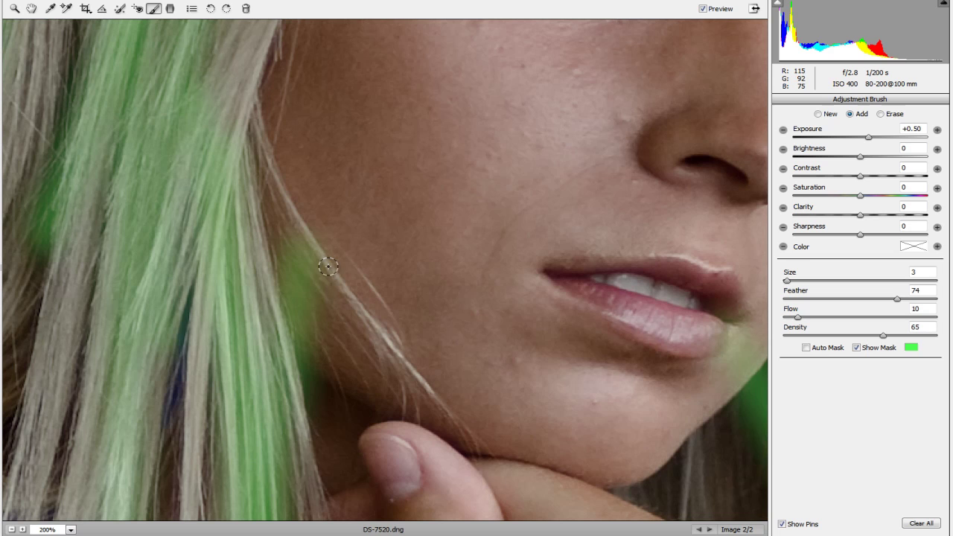
pyautogui.click(881, 114)
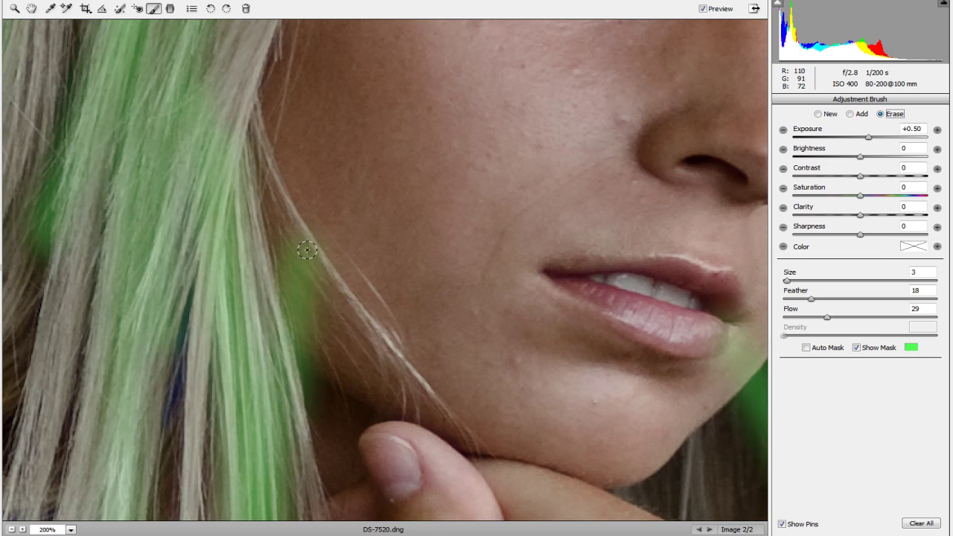
pyautogui.moveTo(295, 290)
pyautogui.mouseDown()
pyautogui.moveTo(289, 262)
pyautogui.moveTo(314, 355)
pyautogui.moveTo(314, 251)
pyautogui.moveTo(300, 232)
pyautogui.moveTo(326, 316)
pyautogui.moveTo(321, 364)
pyautogui.moveTo(307, 337)
pyautogui.moveTo(315, 402)
pyautogui.mouseUp()
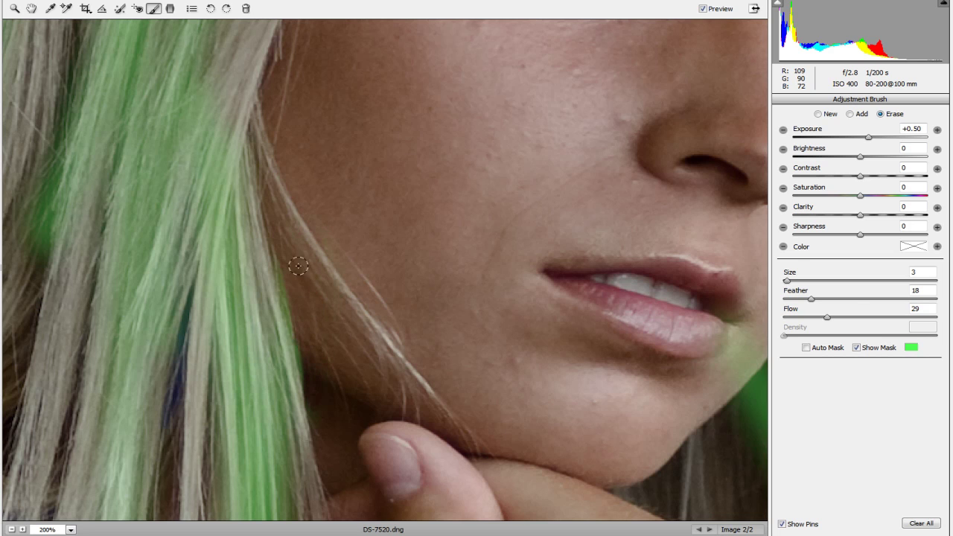
pyautogui.moveTo(598, 291); pyautogui.dragTo(238, 283)
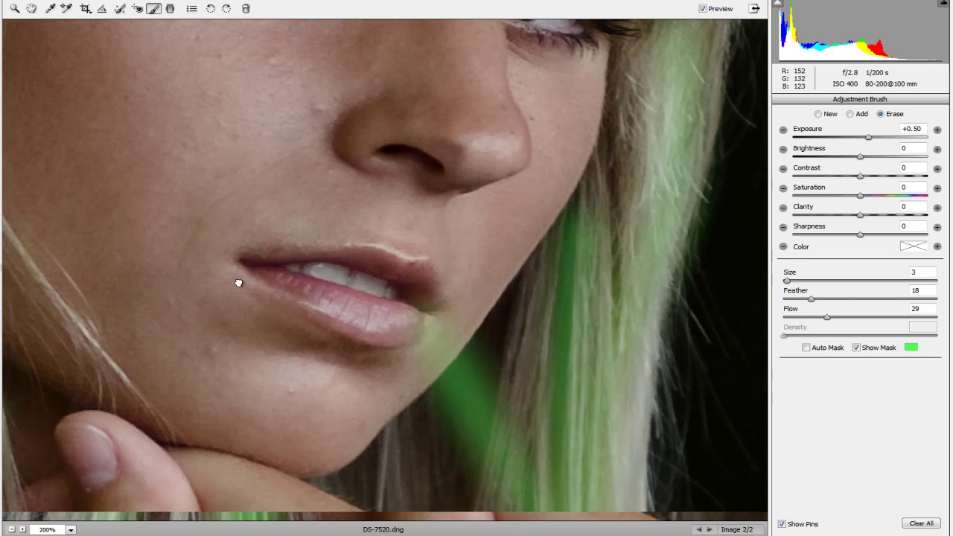
pyautogui.moveTo(406, 328)
pyautogui.mouseDown()
pyautogui.moveTo(408, 301)
pyautogui.moveTo(419, 337)
pyautogui.moveTo(435, 320)
pyautogui.moveTo(403, 378)
pyautogui.moveTo(429, 342)
pyautogui.moveTo(395, 382)
pyautogui.moveTo(457, 320)
pyautogui.moveTo(400, 381)
pyautogui.moveTo(462, 285)
pyautogui.moveTo(390, 392)
pyautogui.moveTo(423, 350)
pyautogui.moveTo(408, 300)
pyautogui.moveTo(418, 271)
pyautogui.moveTo(398, 327)
pyautogui.moveTo(408, 362)
pyautogui.moveTo(467, 239)
pyautogui.mouseUp()
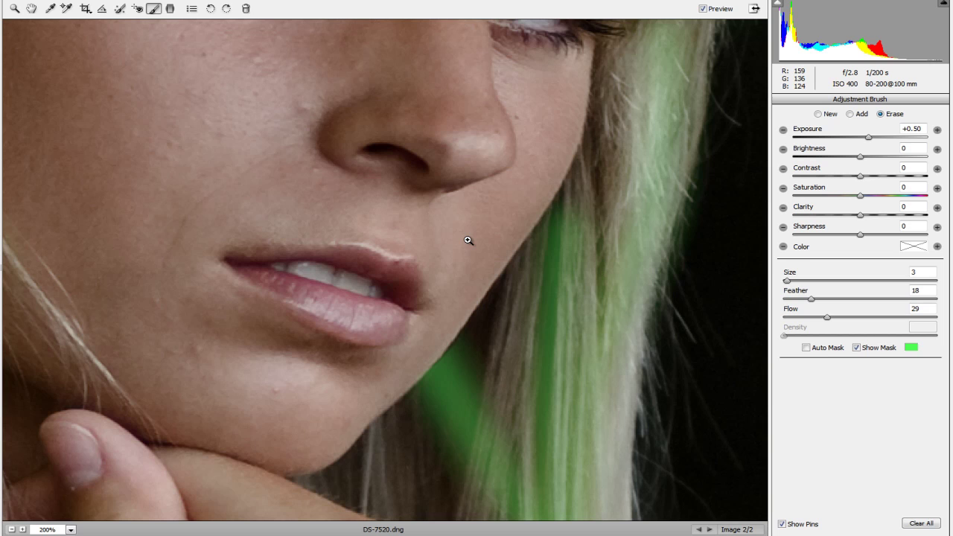
# At 100% zoom, erase the leftover mask spill by the chin, then hide the mask overlay at 50%.
pyautogui.hotkey('ctrl', 'alt', '0')
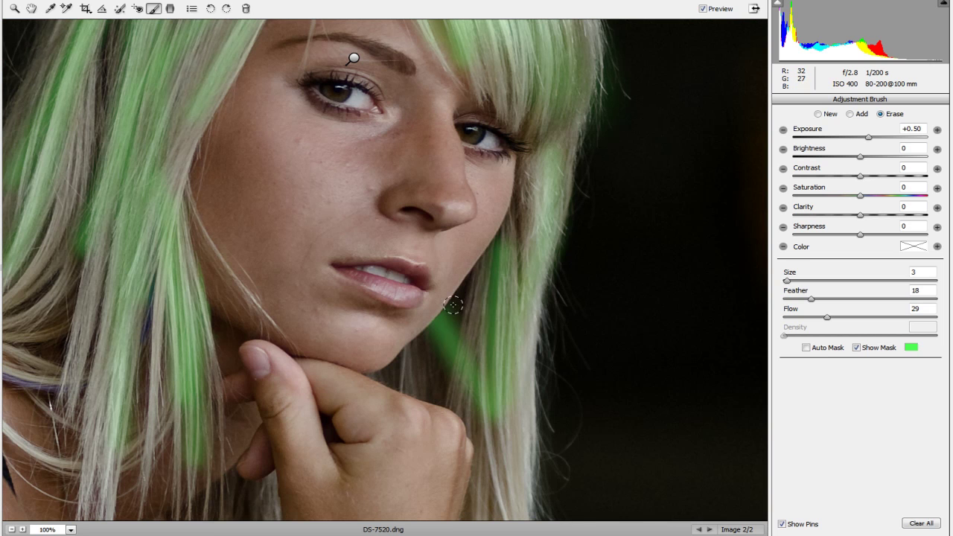
pyautogui.moveTo(439, 335)
pyautogui.mouseDown()
pyautogui.moveTo(443, 367)
pyautogui.moveTo(449, 334)
pyautogui.moveTo(442, 377)
pyautogui.moveTo(455, 304)
pyautogui.moveTo(445, 367)
pyautogui.moveTo(456, 330)
pyautogui.moveTo(454, 386)
pyautogui.moveTo(460, 333)
pyautogui.moveTo(447, 395)
pyautogui.mouseUp()
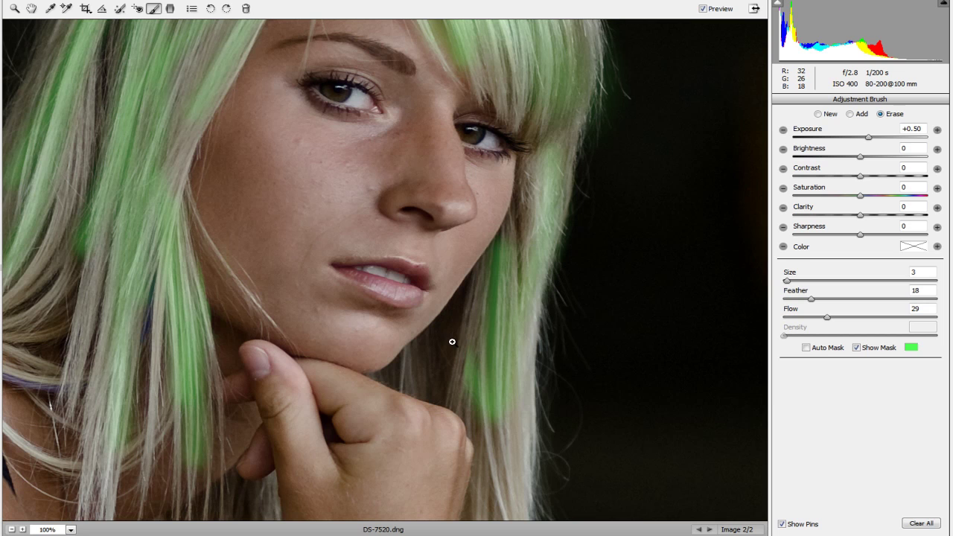
pyautogui.hotkey('ctrl', '-')
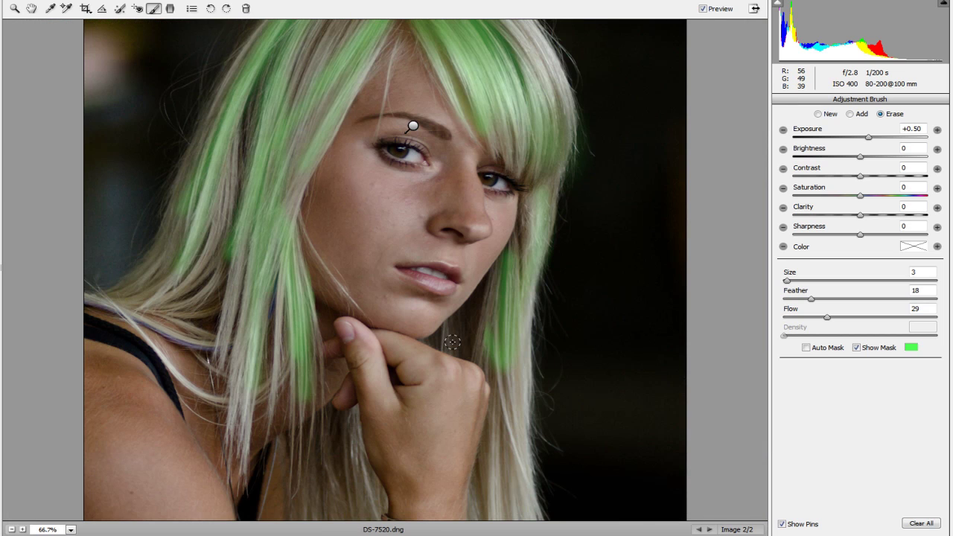
pyautogui.hotkey('ctrl', '-')
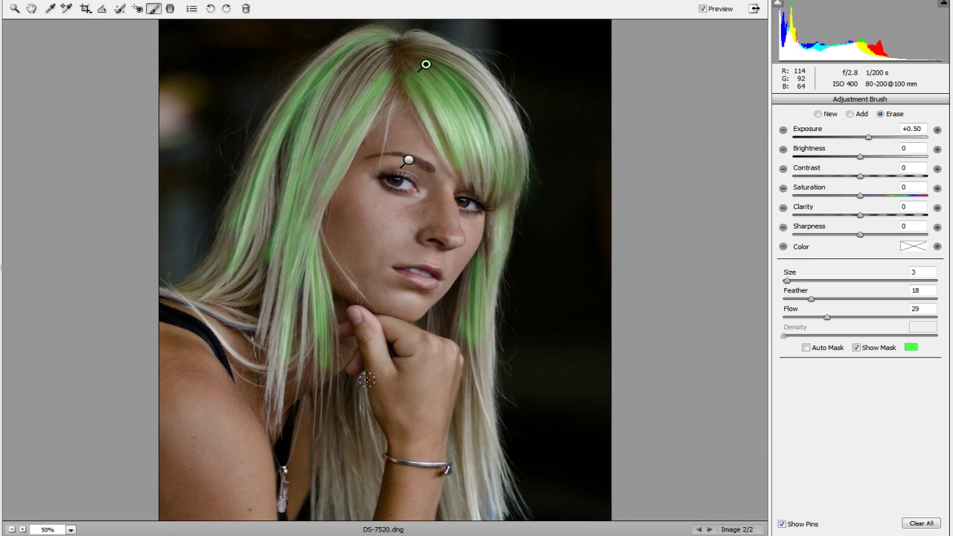
pyautogui.click(862, 350)
# Hide the adjustment pins and toggle Preview to compare the original with the retouched portrait.
pyautogui.click(782, 525)
pyautogui.click(703, 9)
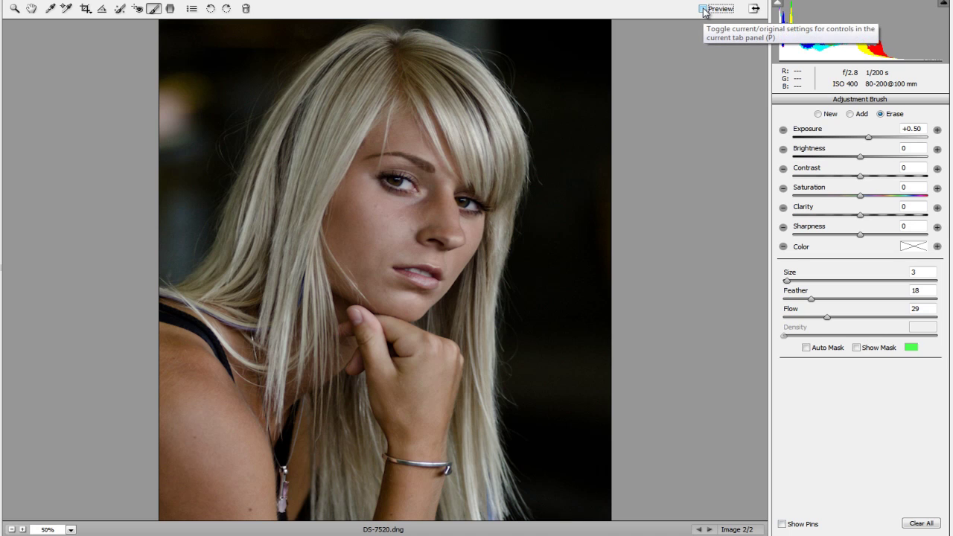
pyautogui.click(703, 9)
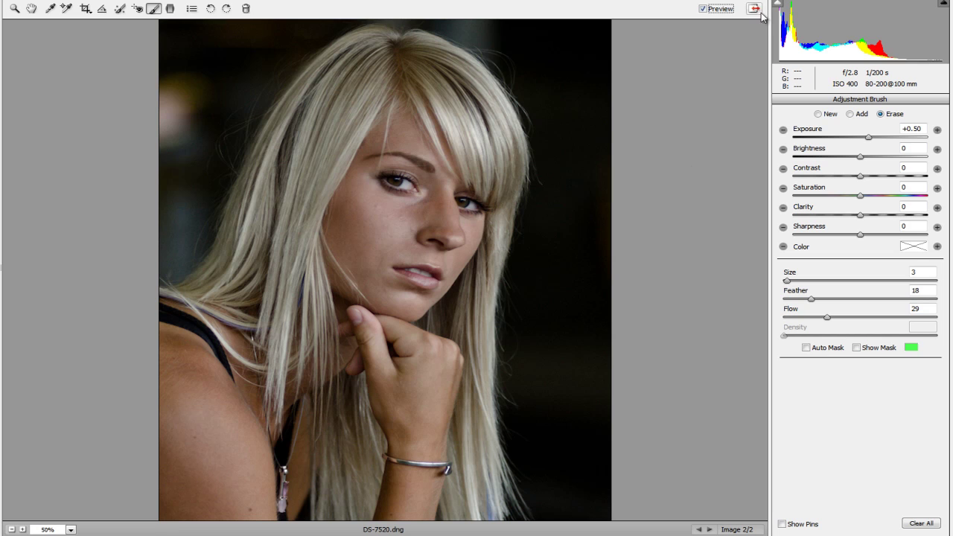
pyautogui.click(703, 9)
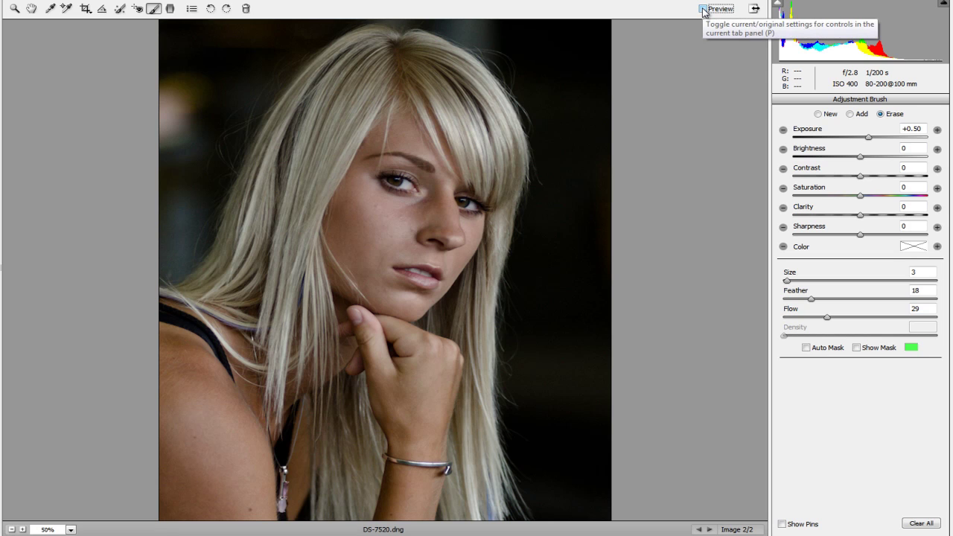
pyautogui.click(704, 9)
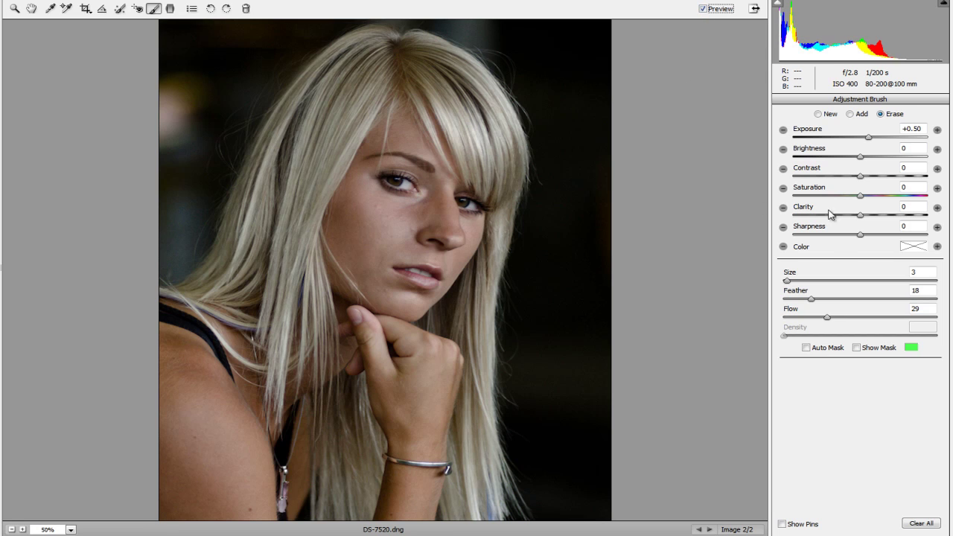
# Start a new brush adjustment at size 7 and paint brightening down the left cheek.
pyautogui.click(818, 114)
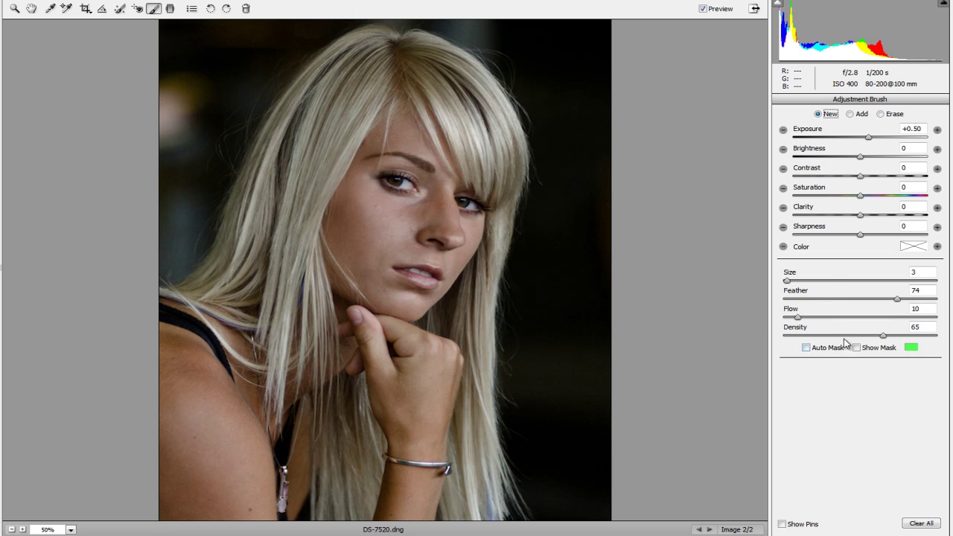
pyautogui.click(794, 281)
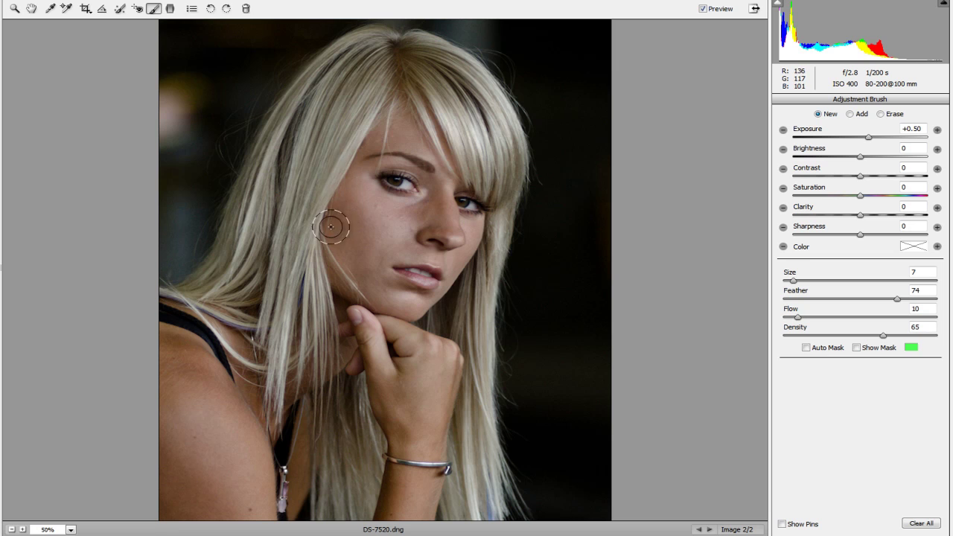
pyautogui.moveTo(331, 226); pyautogui.dragTo(347, 282)
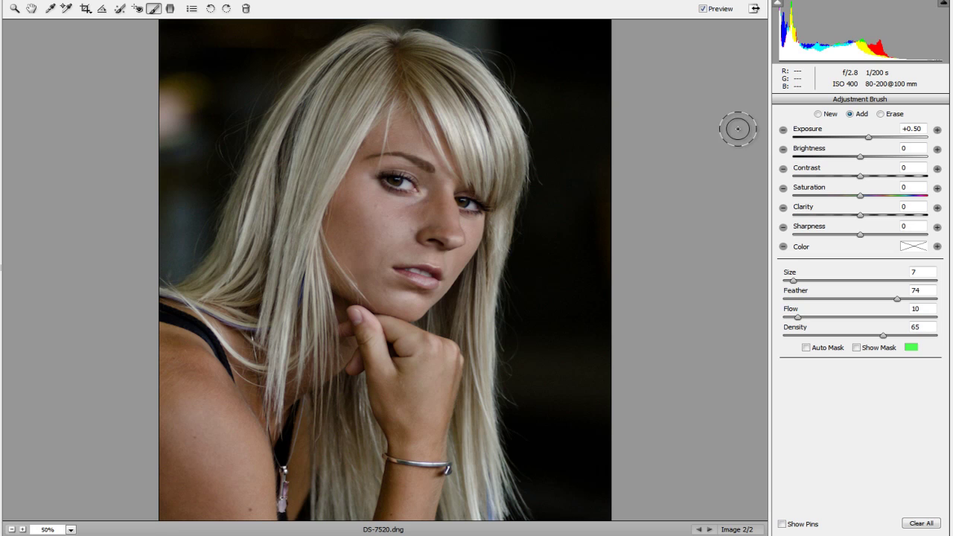
# Toggle Preview to compare the cheek before and after, then shrink the brush to size 4.
pyautogui.click(702, 9)
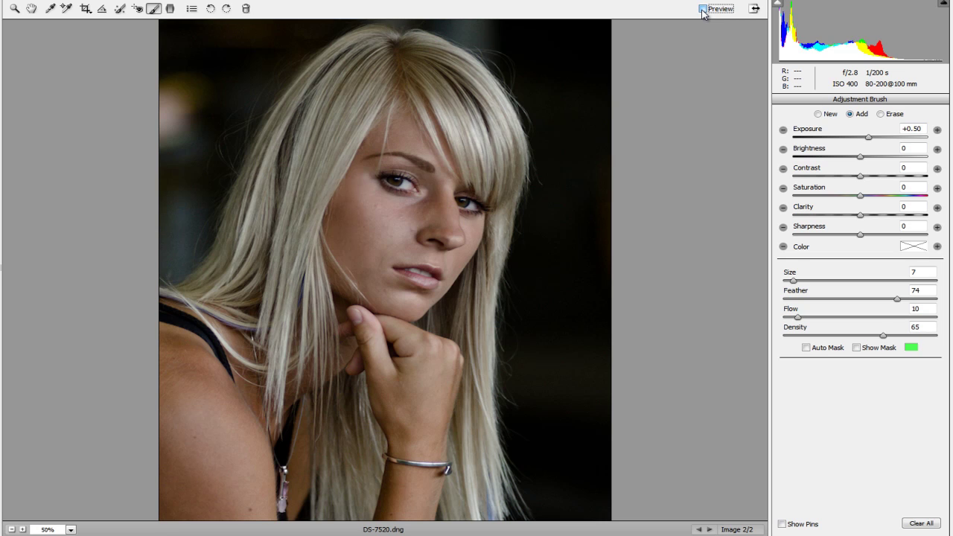
pyautogui.click(702, 9)
pyautogui.click(703, 9)
pyautogui.click(703, 9)
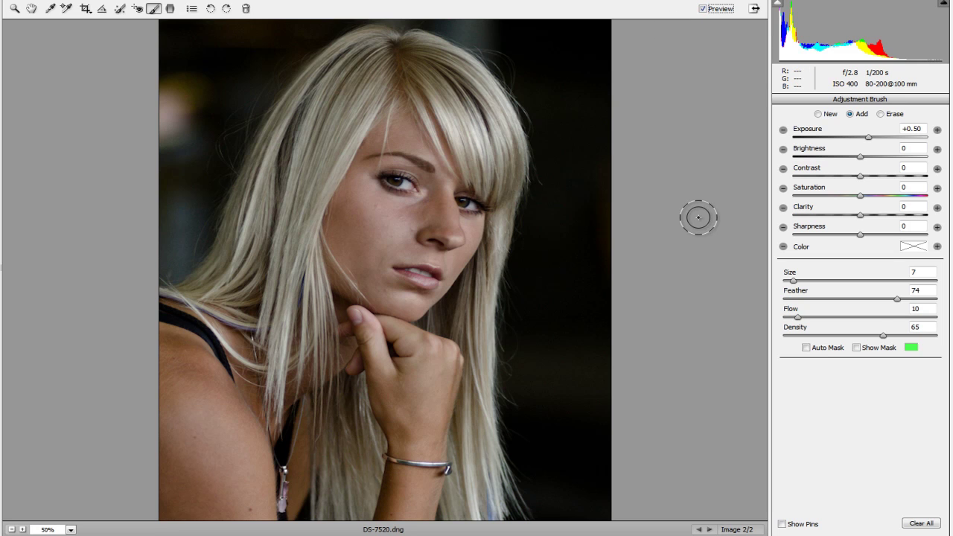
pyautogui.press('[')
pyautogui.press('[')
pyautogui.press('[')
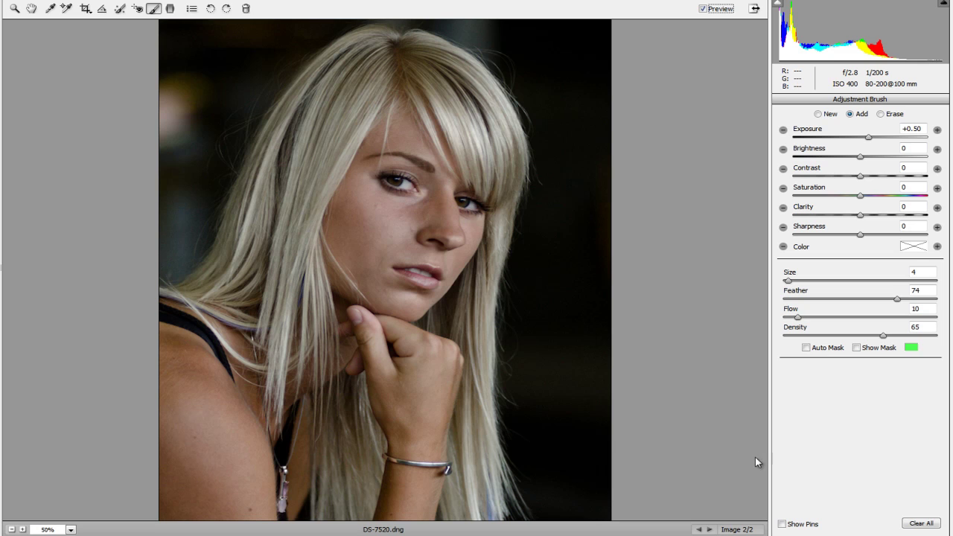
# Show the pins, select the cheek adjustment's hairline pin, and delete that adjustment.
pyautogui.click(783, 524)
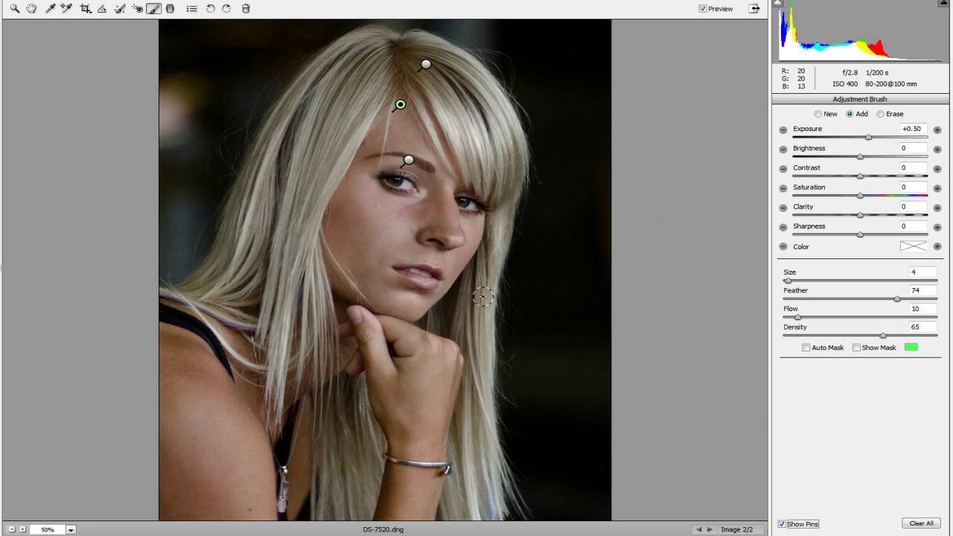
pyautogui.moveTo(400, 104)
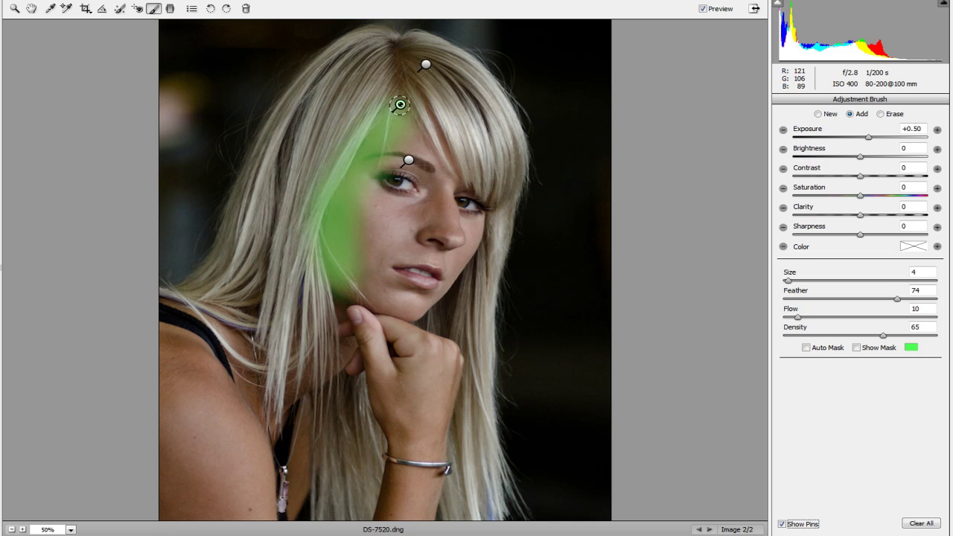
pyautogui.click(400, 104)
pyautogui.press('Delete')
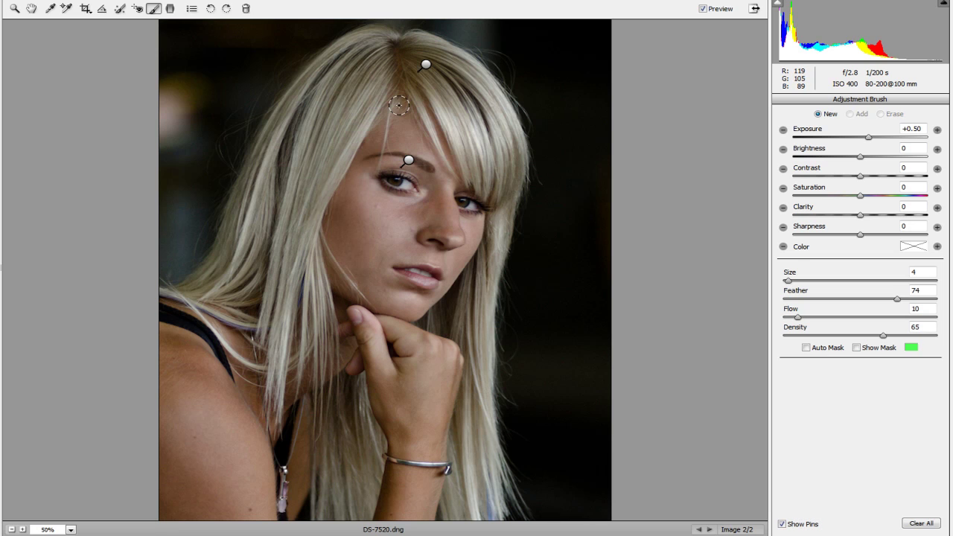
pyautogui.moveTo(409, 162)
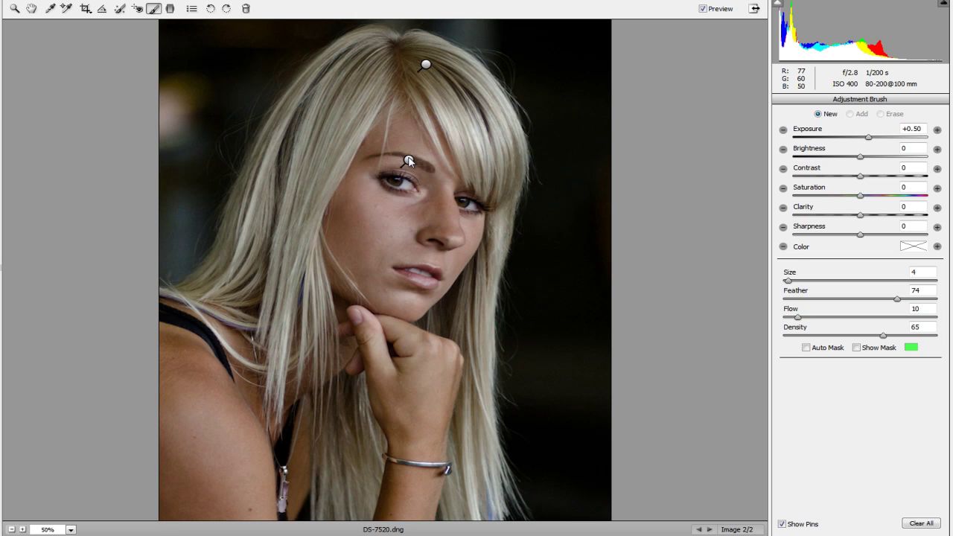